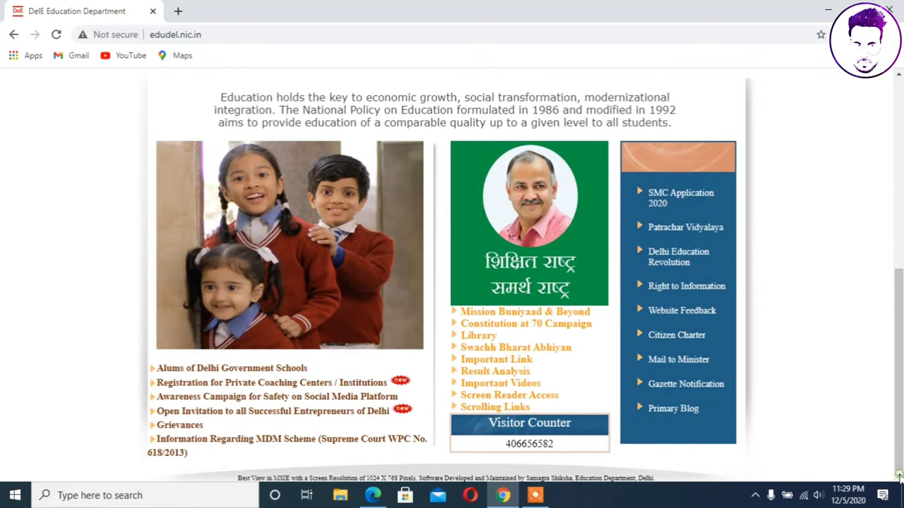
Step: Open the Guest Teachers Recruitment for 2020-21 page from the education department's RRs/Recruitment section
scroll(887, 259, "up", 5)
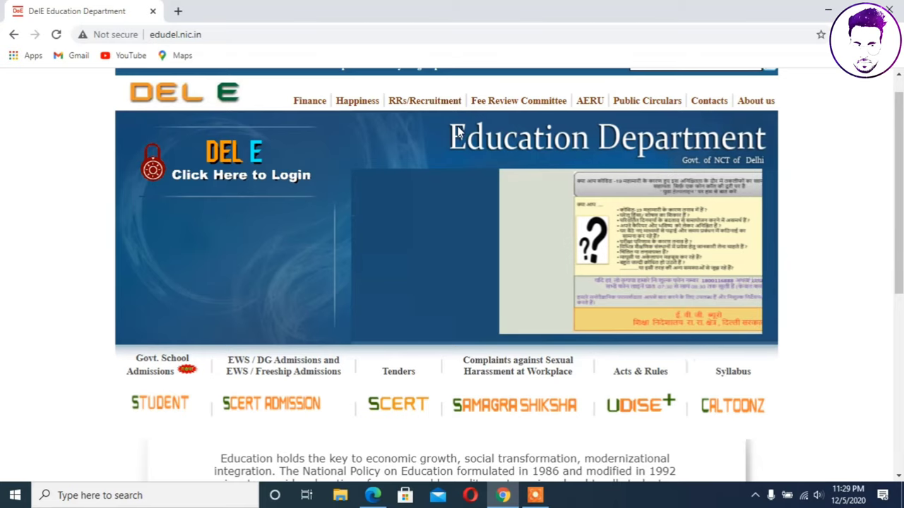
left_click(422, 104)
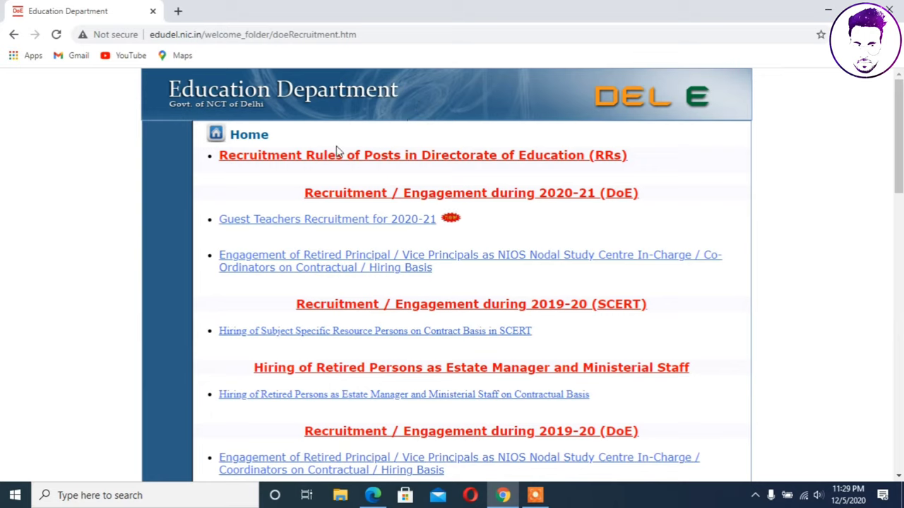
left_click(334, 223)
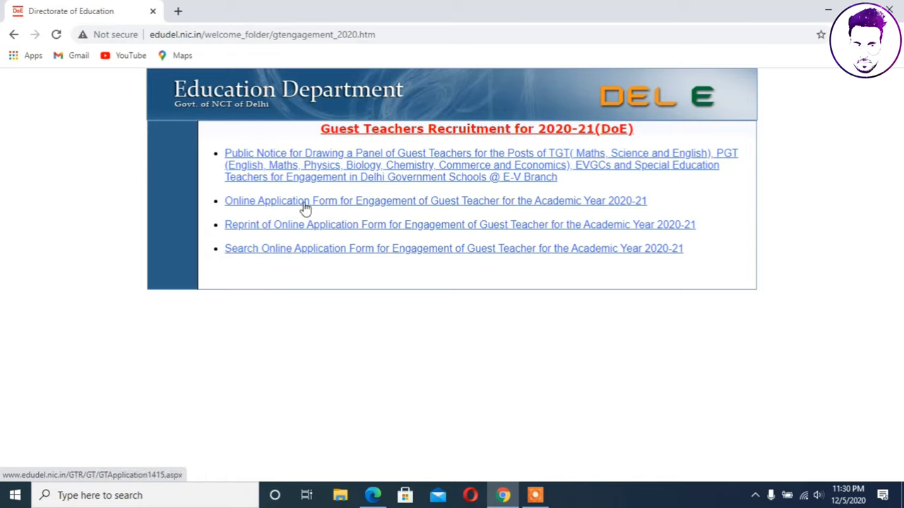
left_click(535, 496)
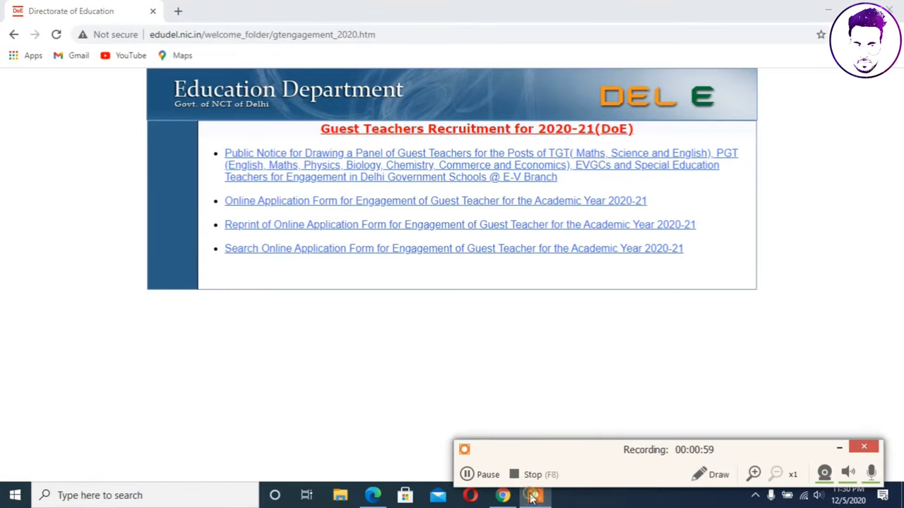
left_click(699, 475)
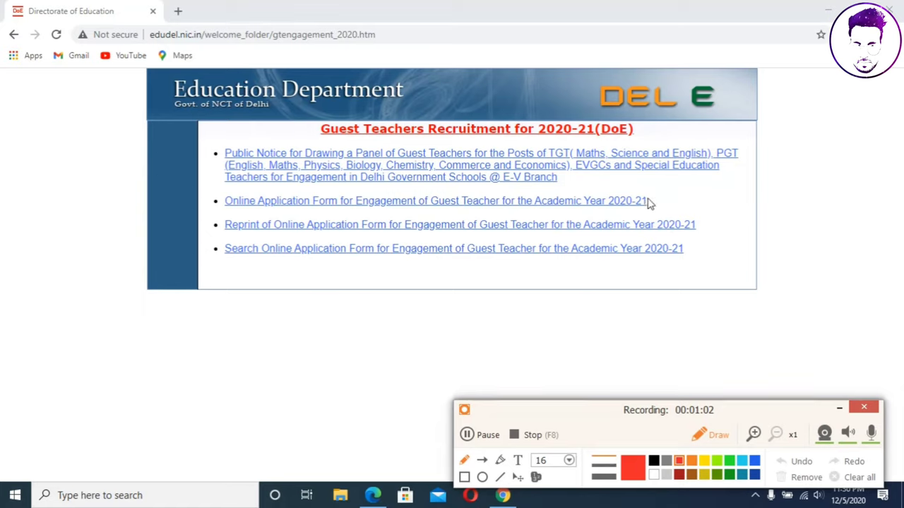
left_click_drag(646, 202, 691, 202)
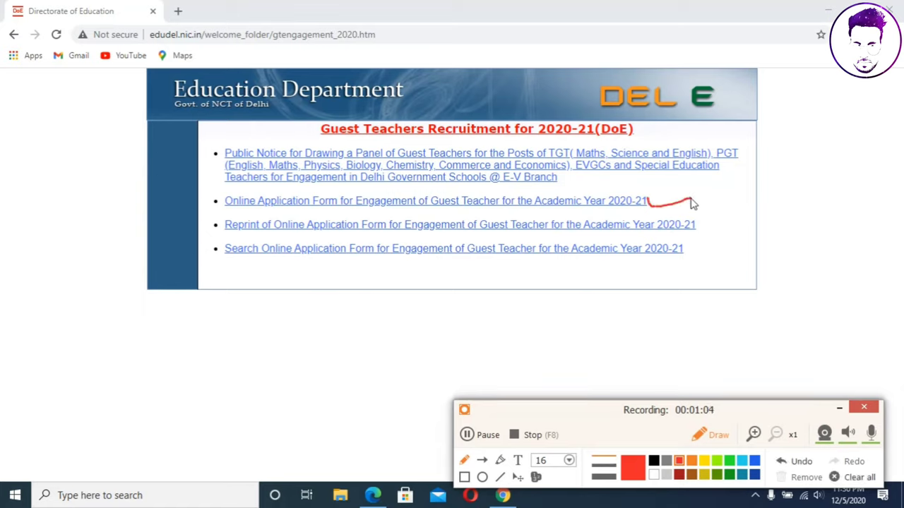
left_click(789, 461)
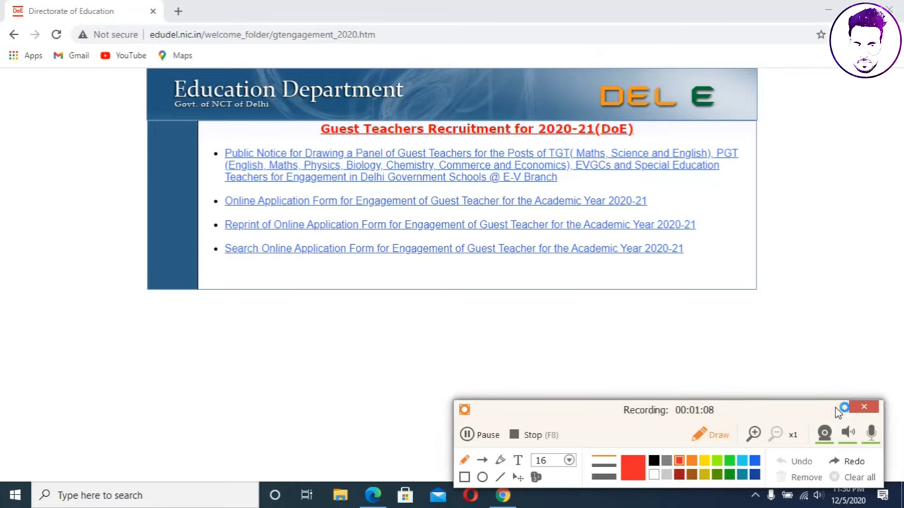
left_click(842, 408)
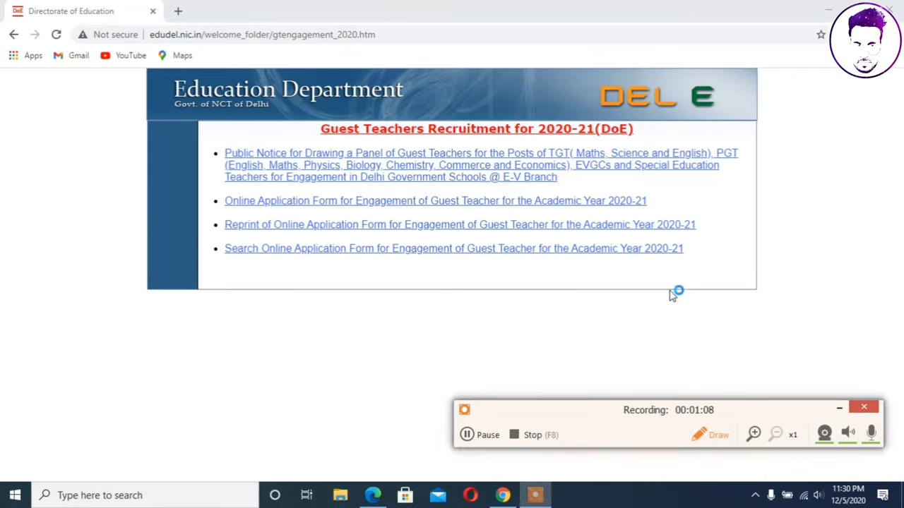
Step: Open the Online Application Form for Engagement of Guest Teacher for 2020-21 and read its heading and notes
left_click(539, 203)
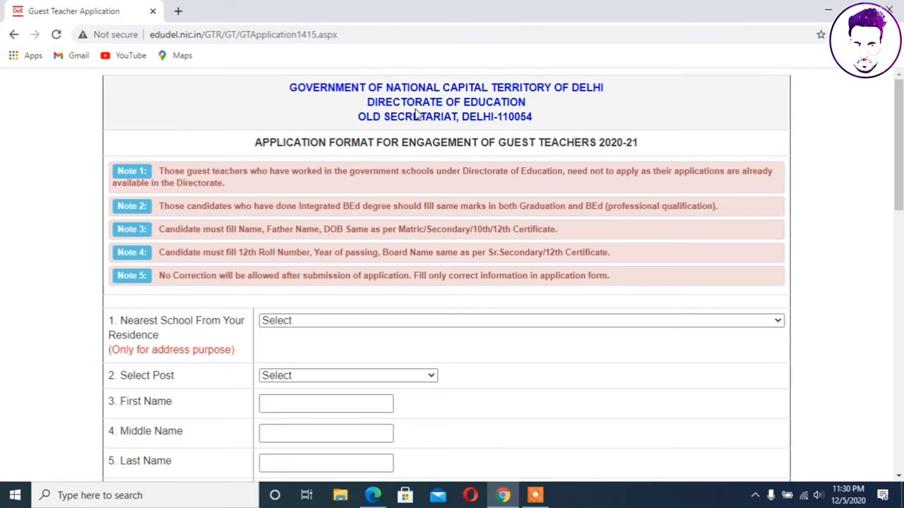
double_click(301, 87)
left_click(302, 86)
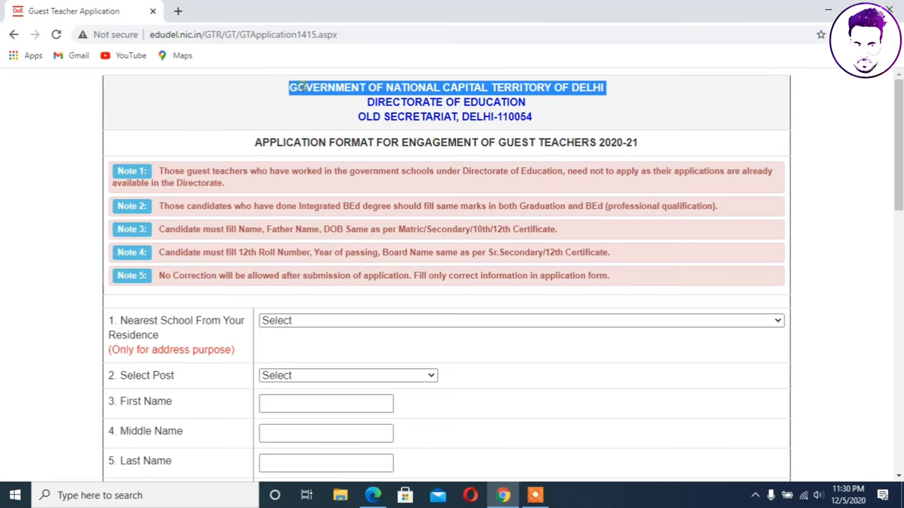
double_click(368, 101)
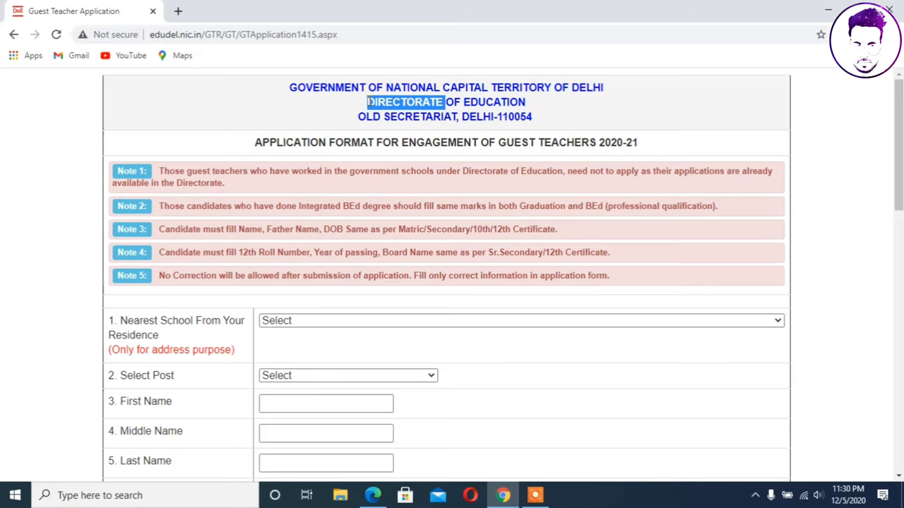
double_click(367, 115)
left_click(367, 115)
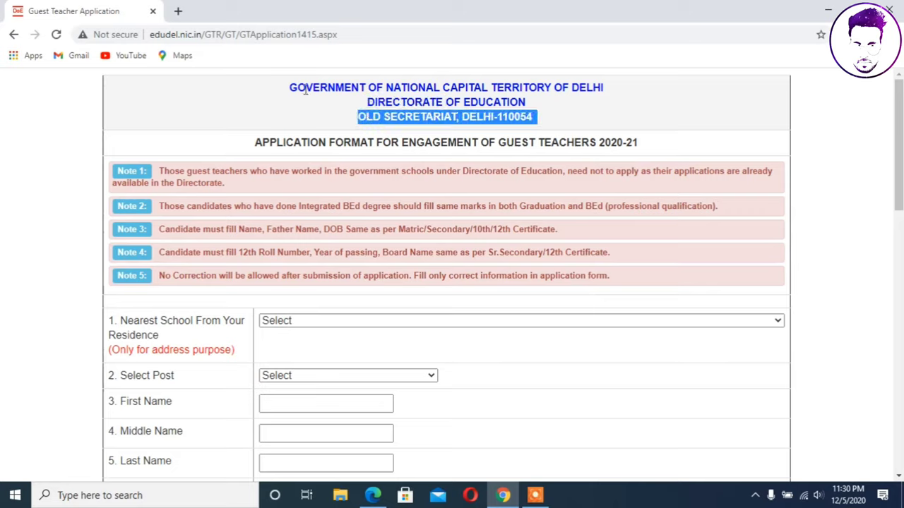
left_click(271, 94)
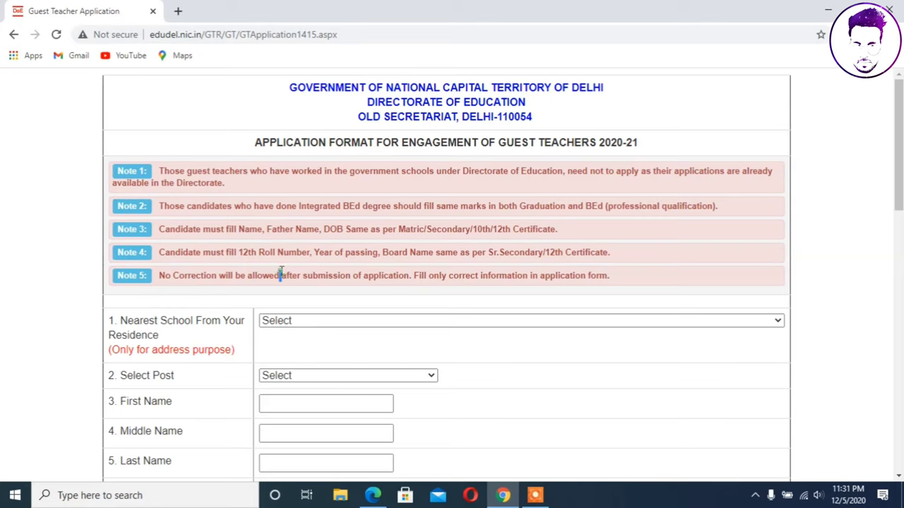
Step: Choose Subhash Nagar-SBV-1515003 as the nearest school and TGT MATH as the post
left_click(345, 327)
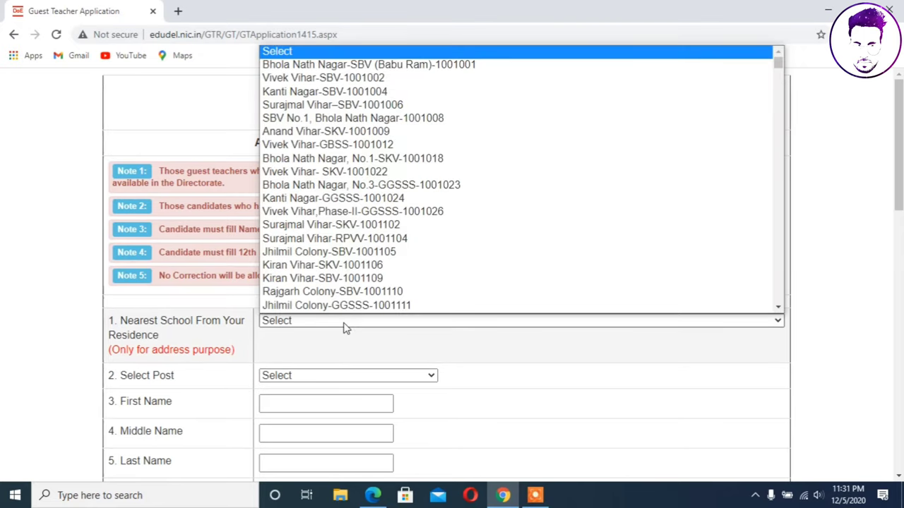
type("sub")
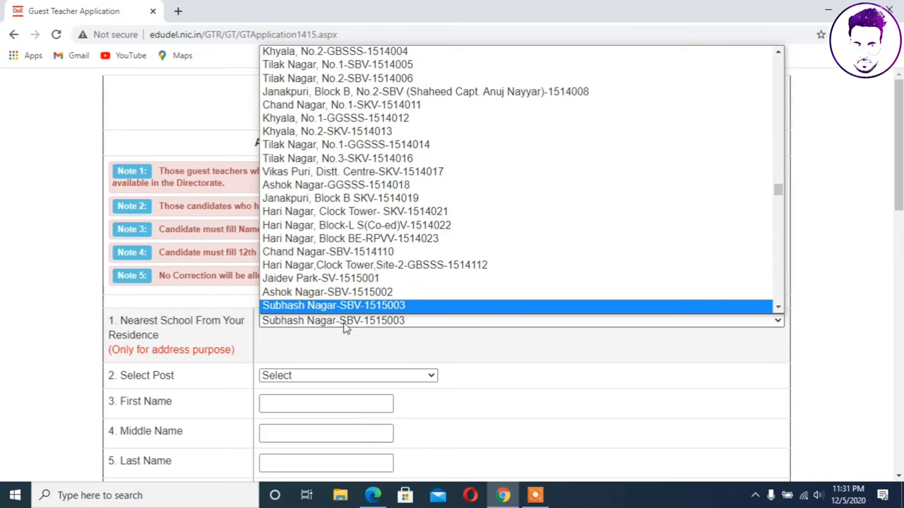
scroll(345, 315, "down", 1)
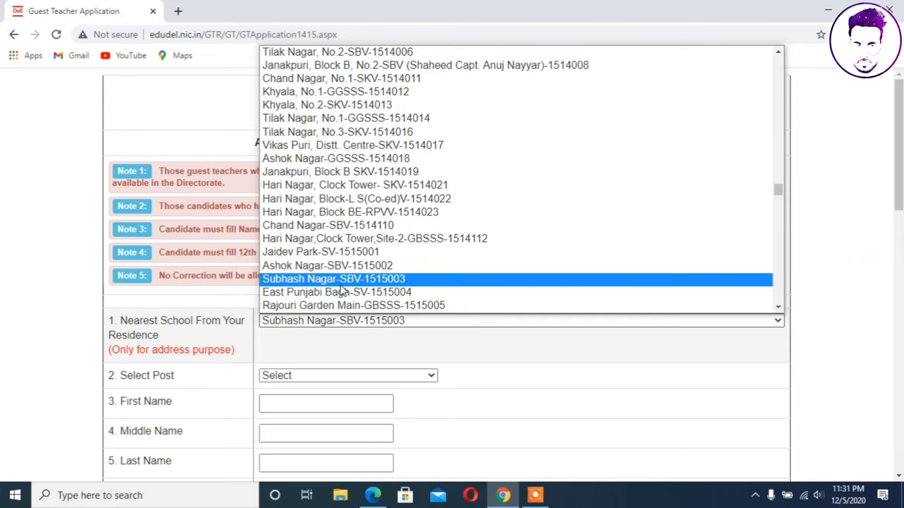
left_click(339, 285)
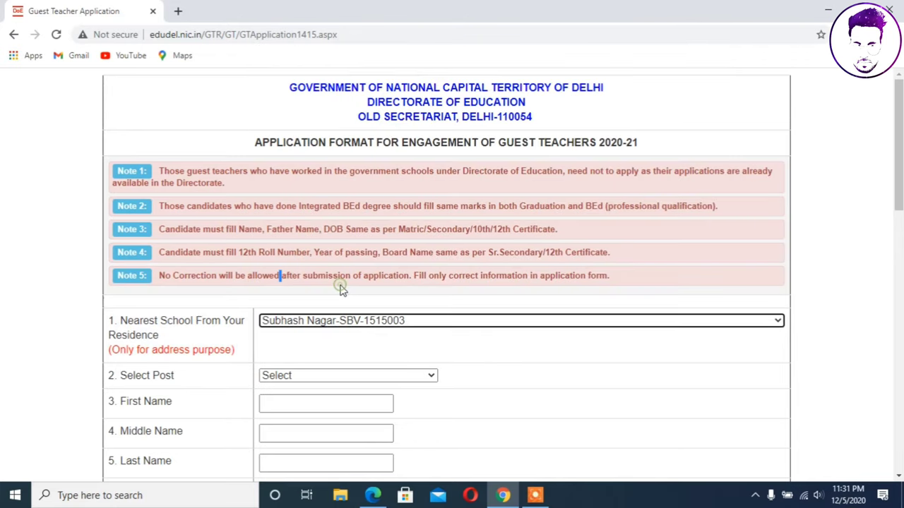
left_click(375, 351)
left_click(358, 378)
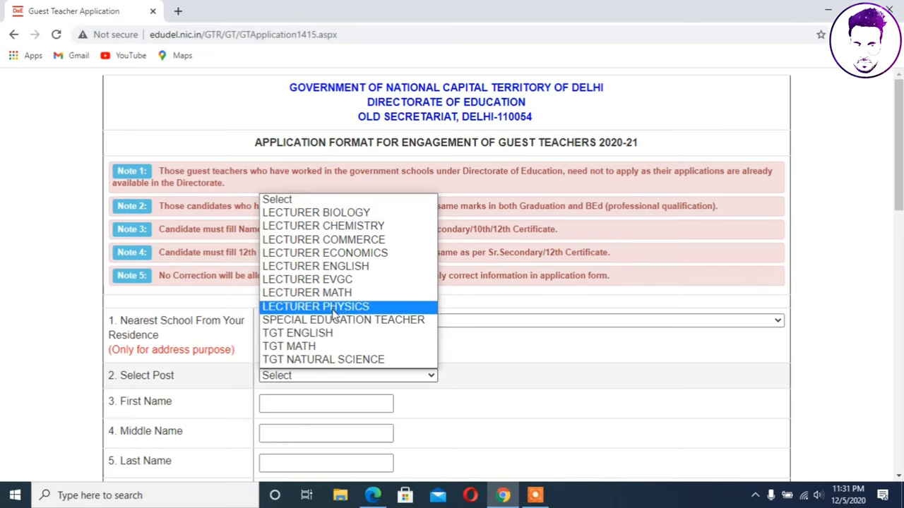
left_click(311, 347)
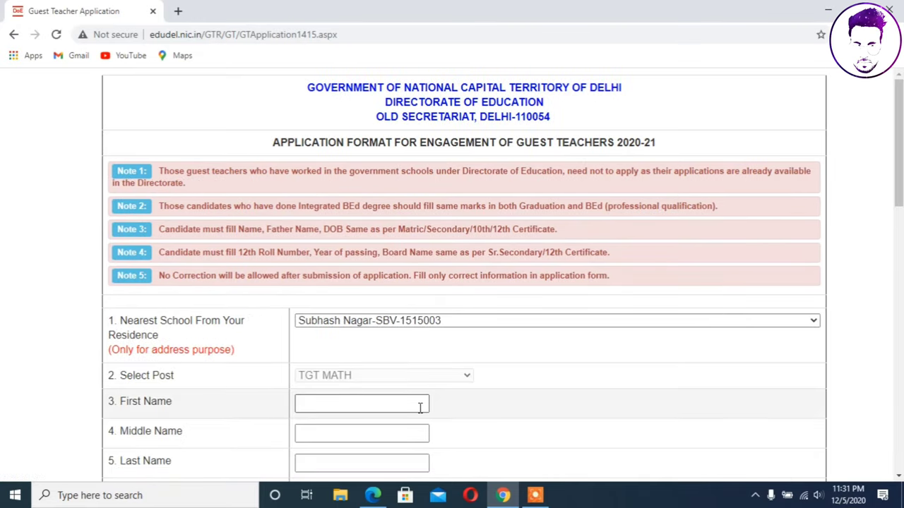
Step: Fill in the applicant's first name, leaving the middle and last names blank
scroll(506, 413, "down", 3)
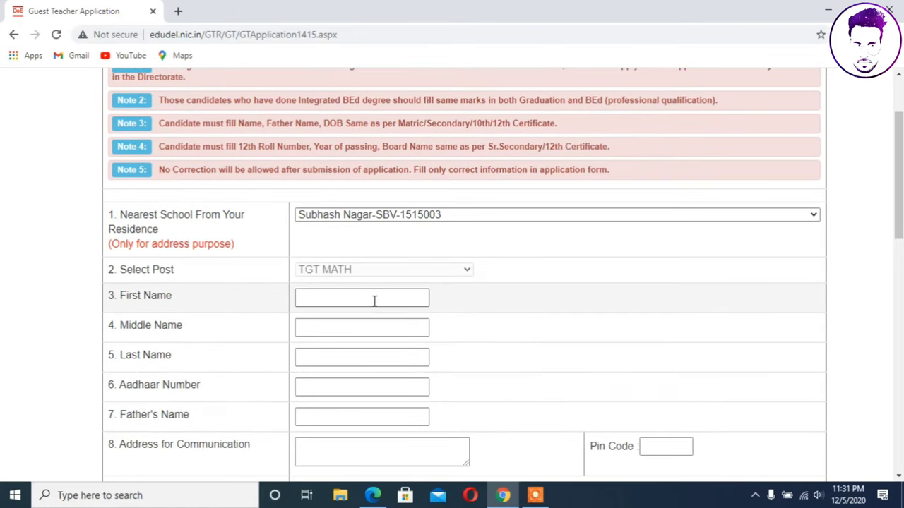
left_click(374, 300)
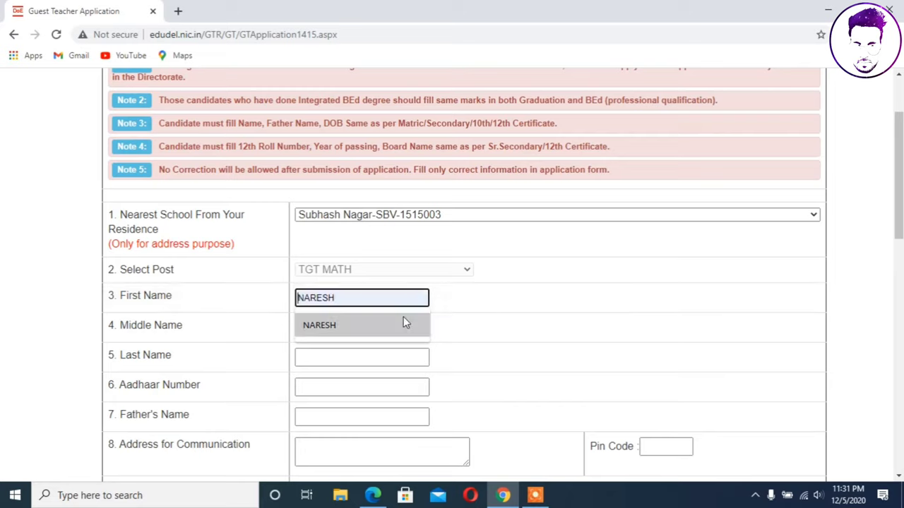
left_click(389, 323)
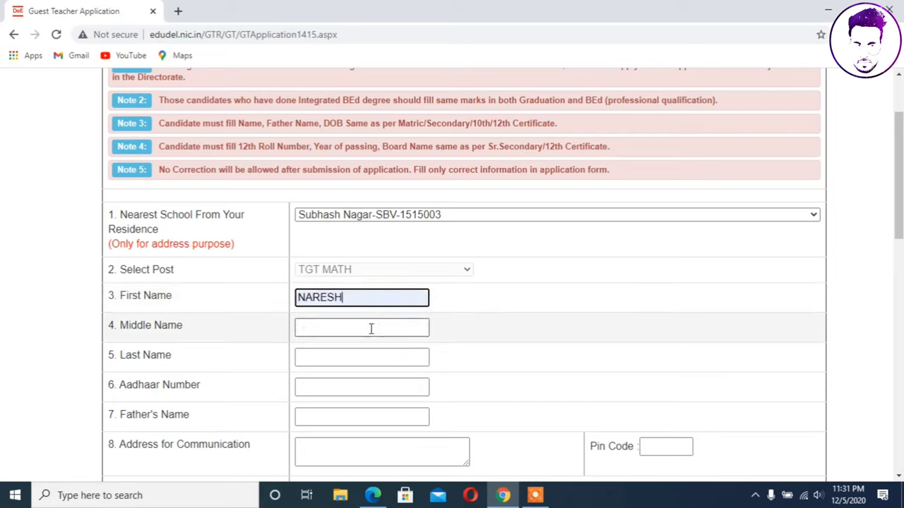
left_click(370, 329)
left_click(350, 353)
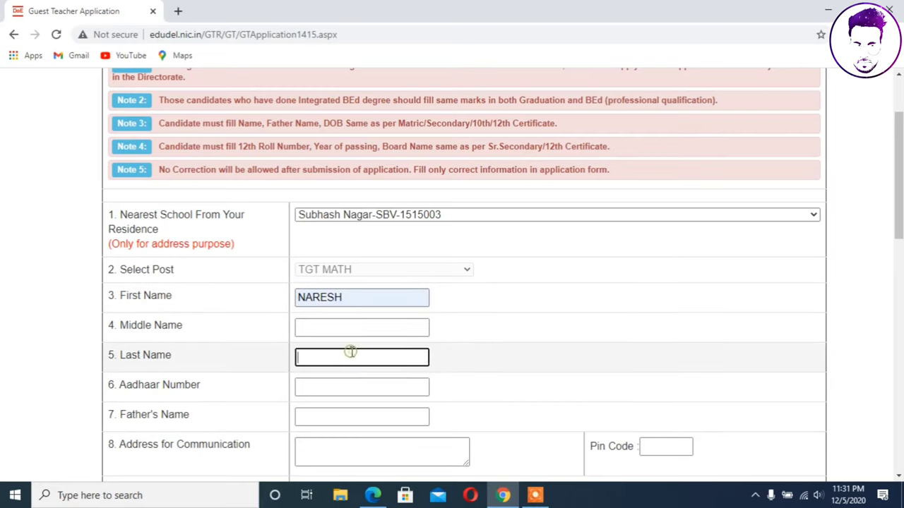
left_click(480, 376)
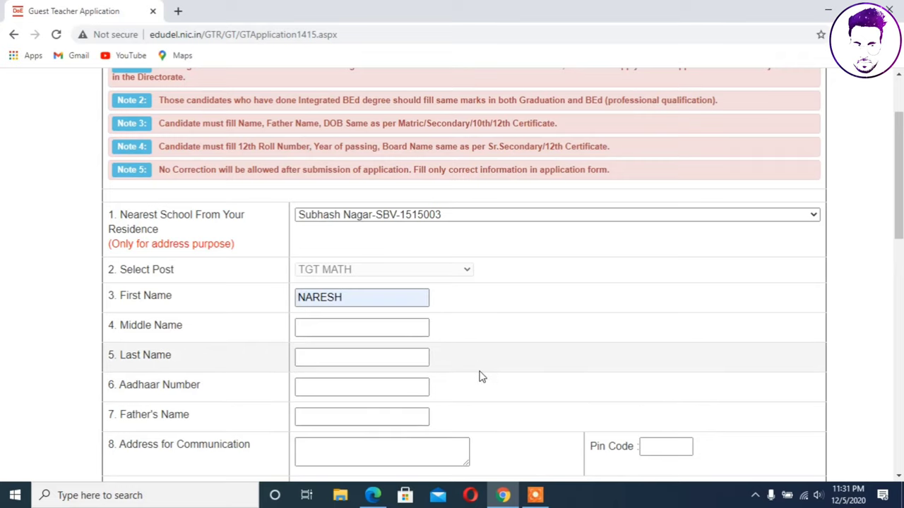
Step: Examine the Aadhaar number, father's name, communication address and pin code entries of the form
triple_click(146, 384)
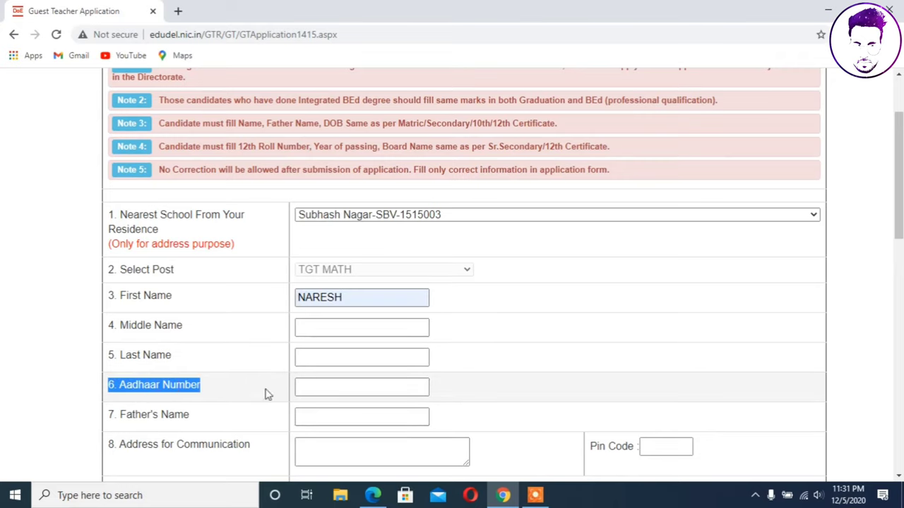
double_click(170, 416)
triple_click(193, 444)
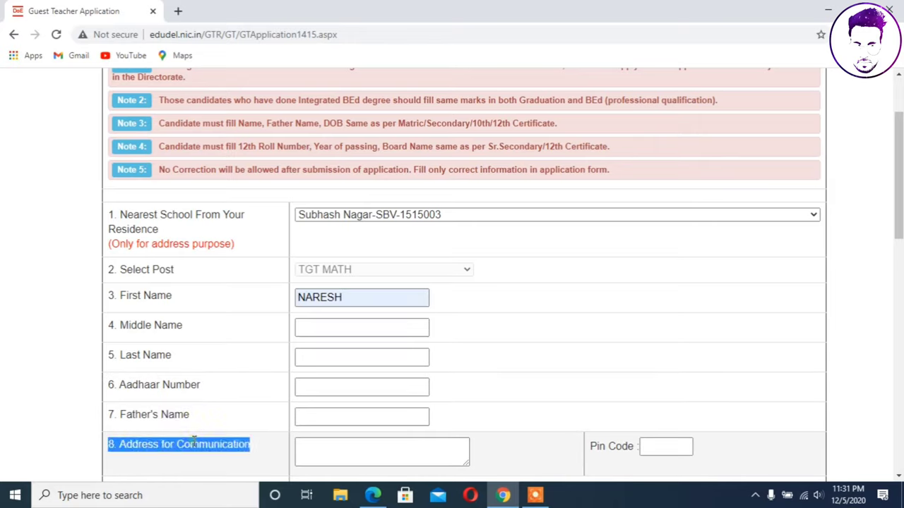
left_click(506, 410)
scroll(898, 477, "down", 3)
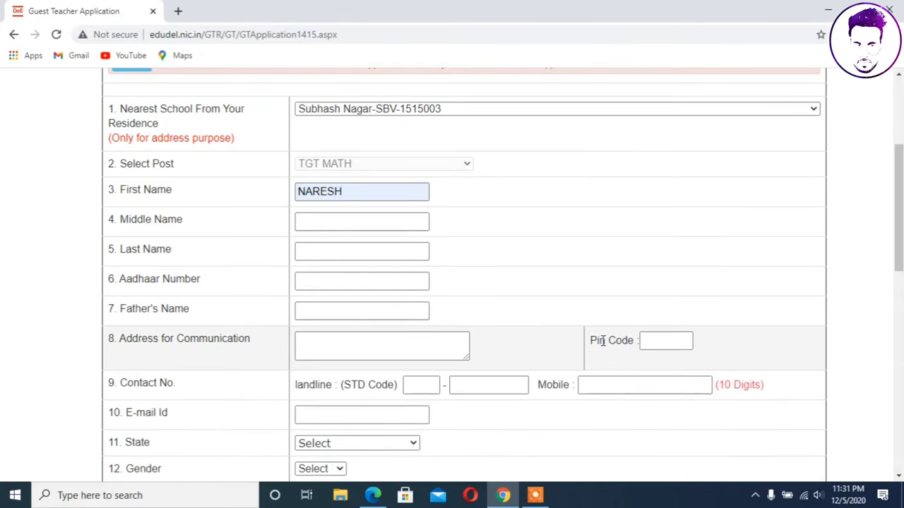
left_click(645, 340)
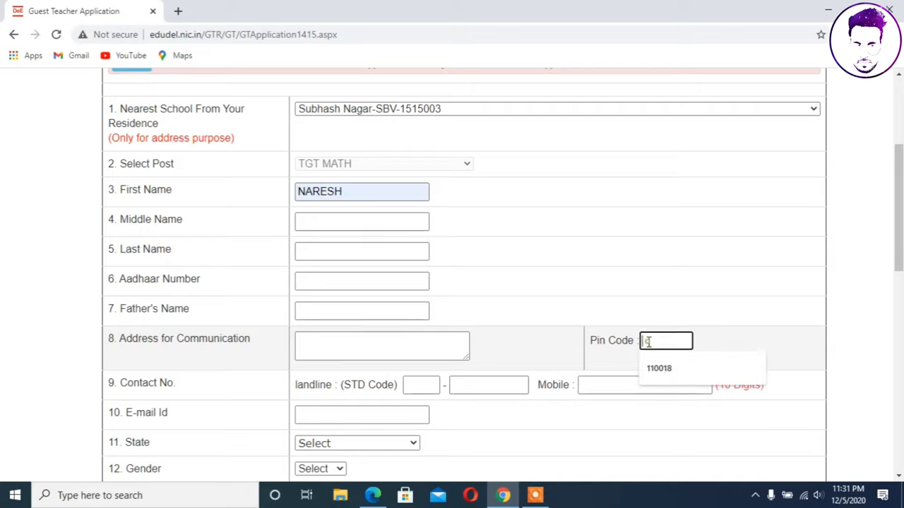
left_click(600, 344)
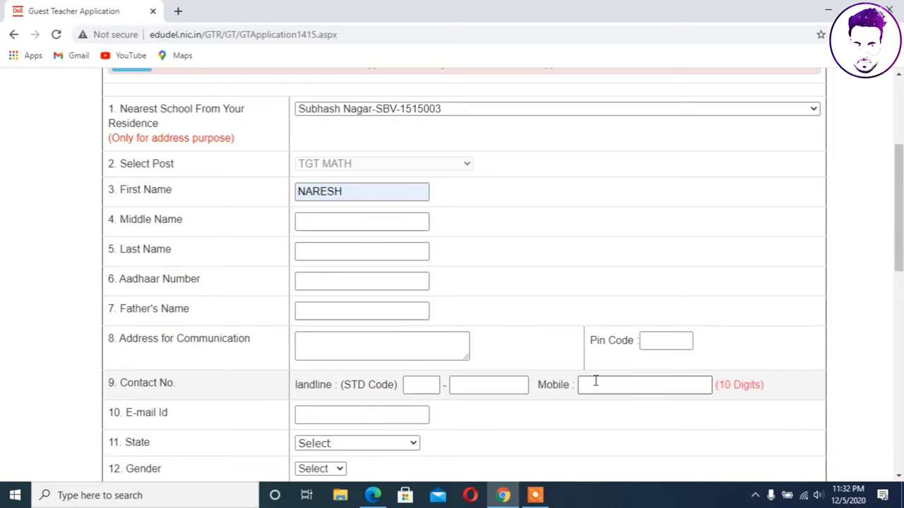
Step: Examine the form's contact number entries for landline and mobile, and the e-mail ID entry
scroll(898, 478, "down", 2)
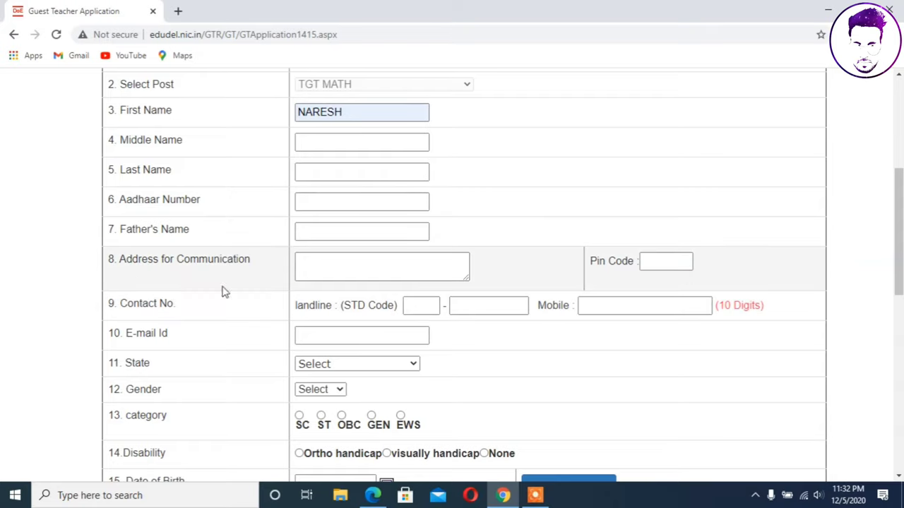
triple_click(138, 299)
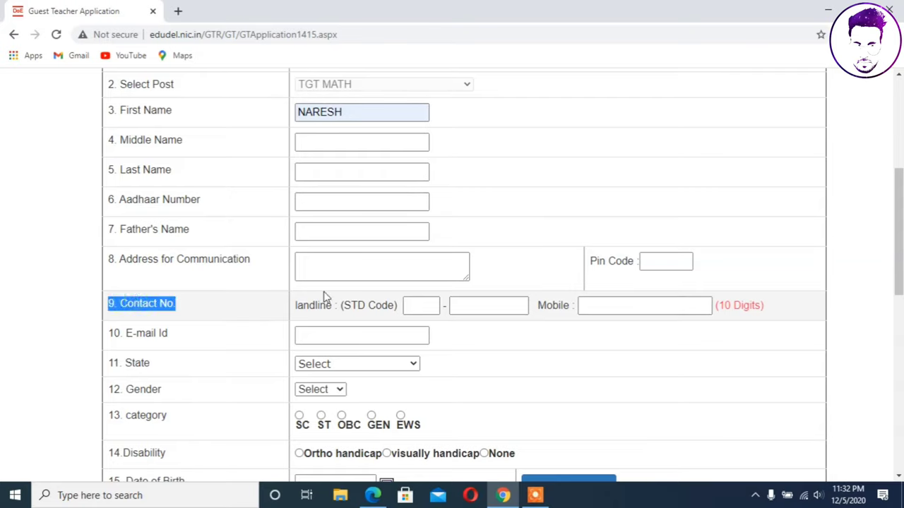
triple_click(542, 305)
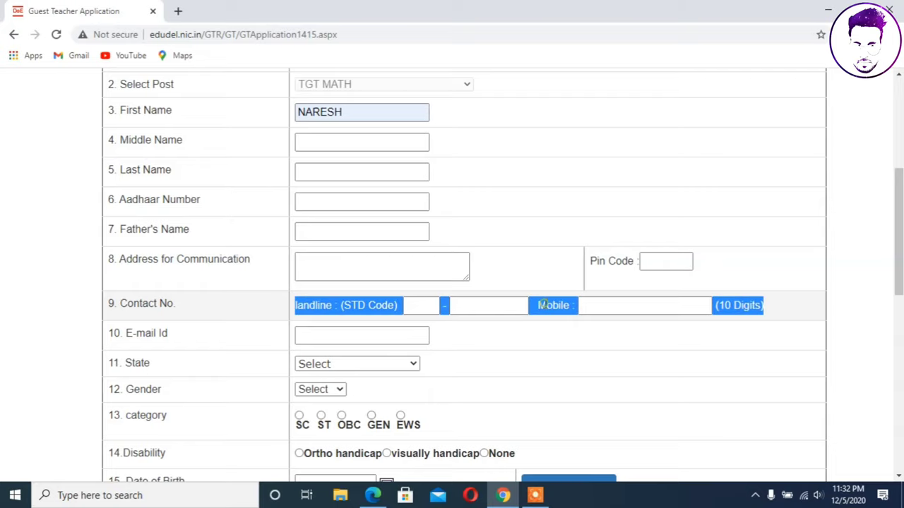
double_click(542, 305)
left_click(542, 305)
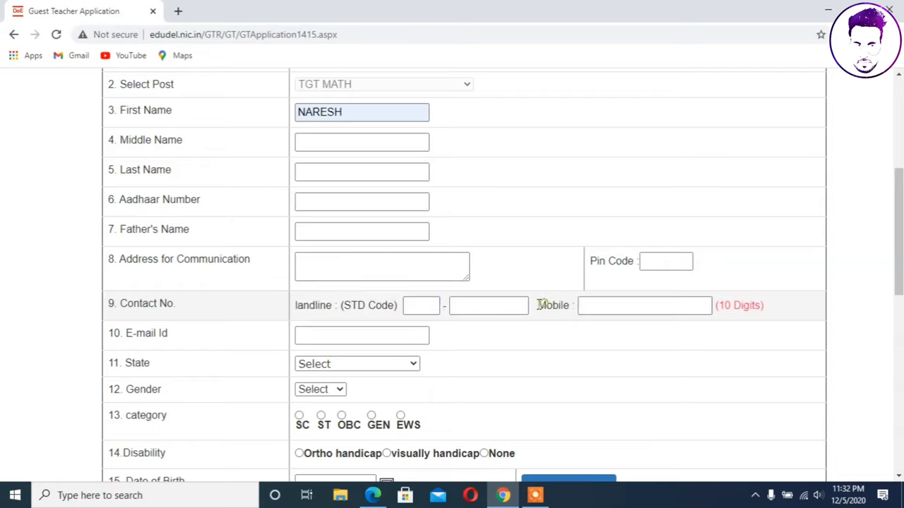
double_click(141, 335)
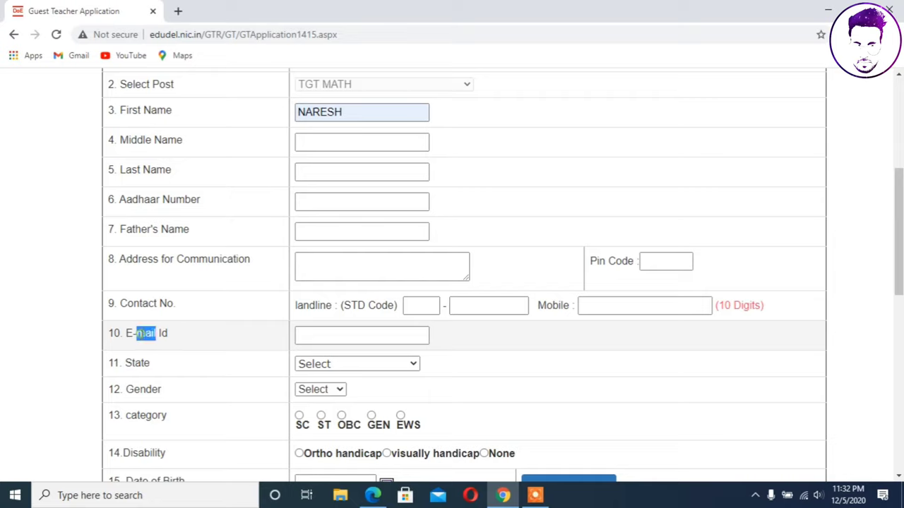
left_click(125, 334)
double_click(124, 334)
Step: Set the applicant's state to Delhi and look through the remaining states on offer
left_click(315, 365)
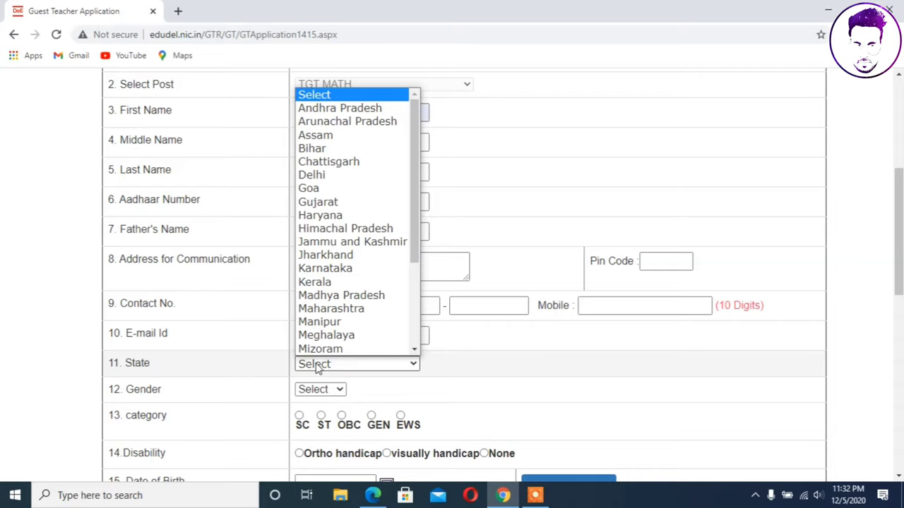
left_click(332, 176)
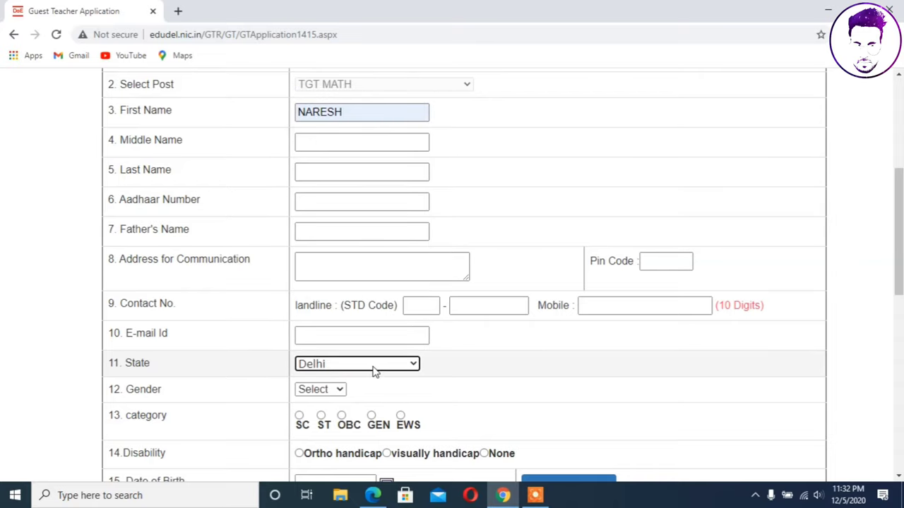
left_click(375, 372)
scroll(415, 342, "down", 1)
scroll(415, 342, "down", 3)
left_click(415, 342)
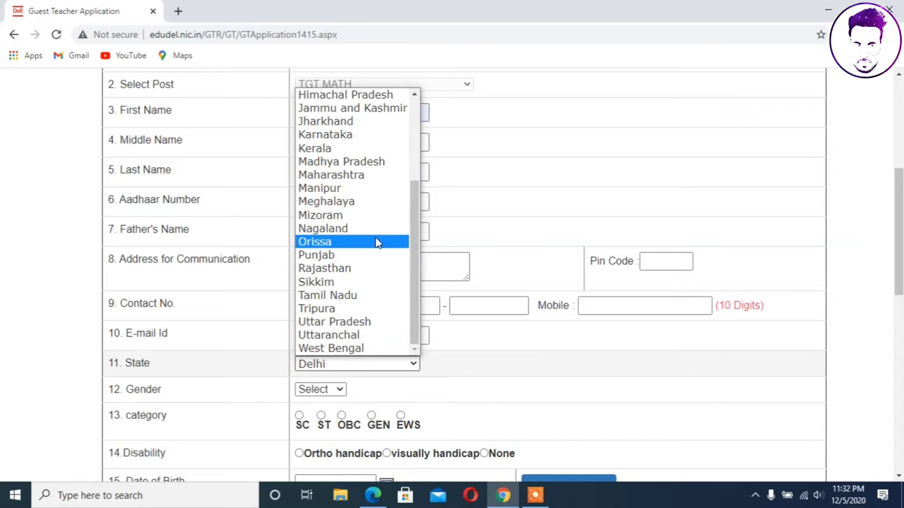
left_click(460, 397)
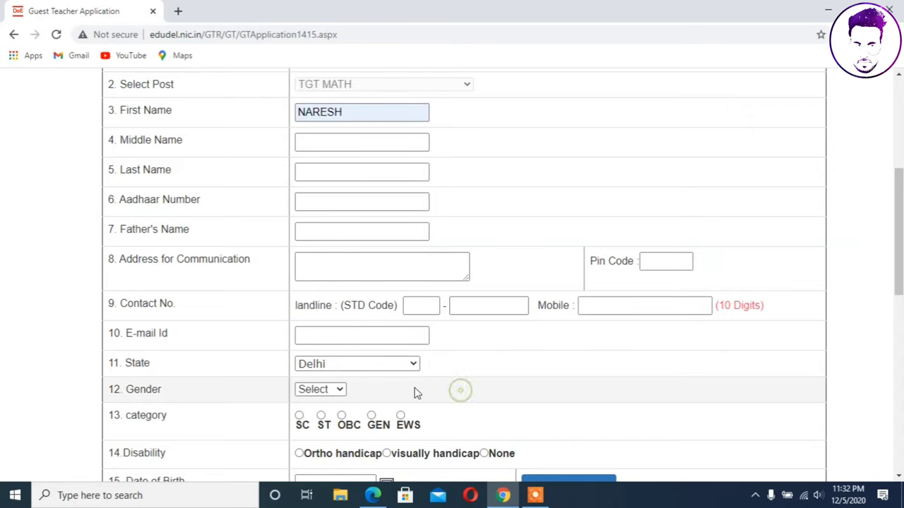
Step: Set the applicant's gender to Male, the category to GEN and the disability to None
left_click(325, 393)
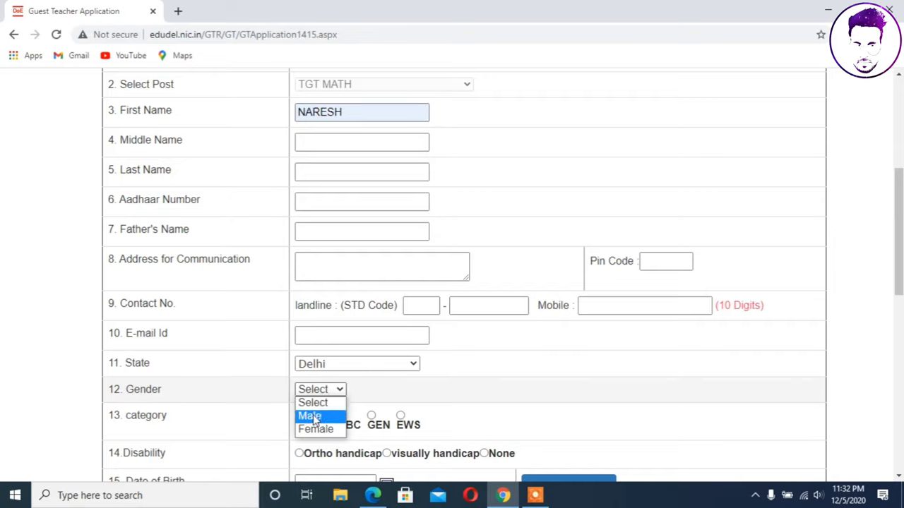
left_click(315, 418)
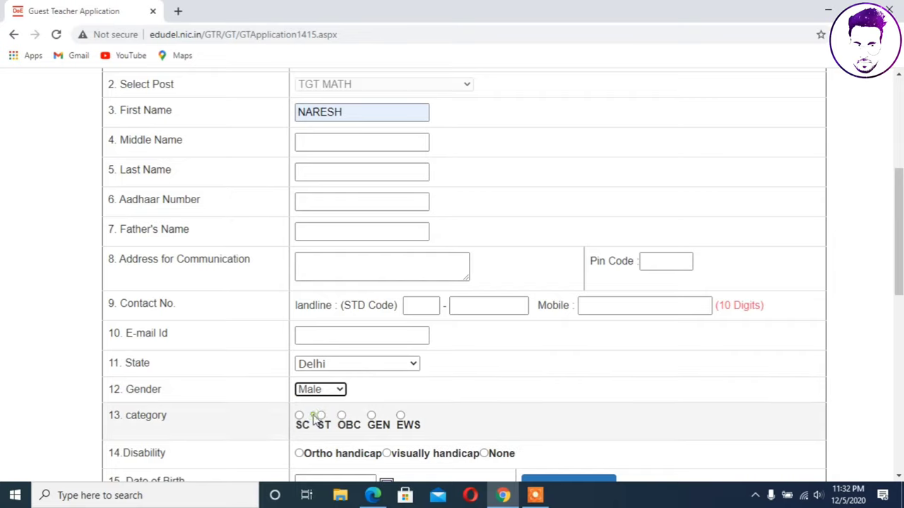
left_click(372, 416)
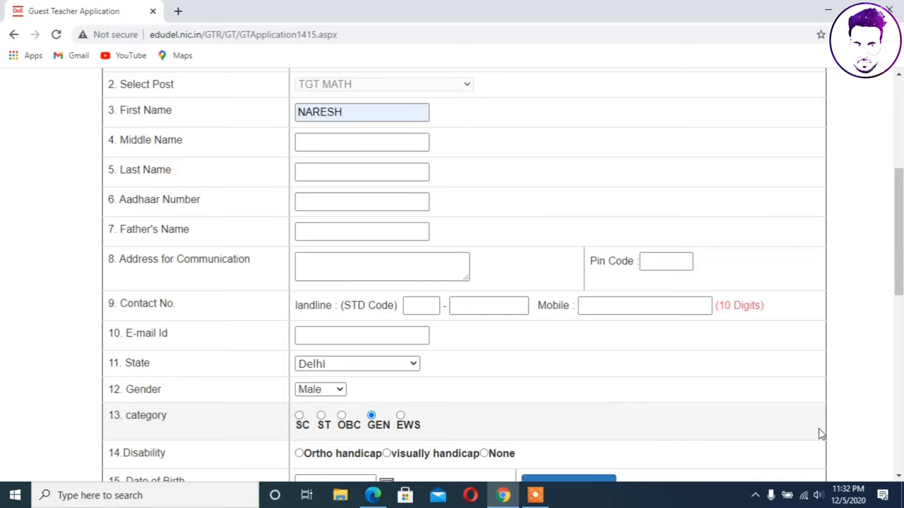
left_click(899, 479)
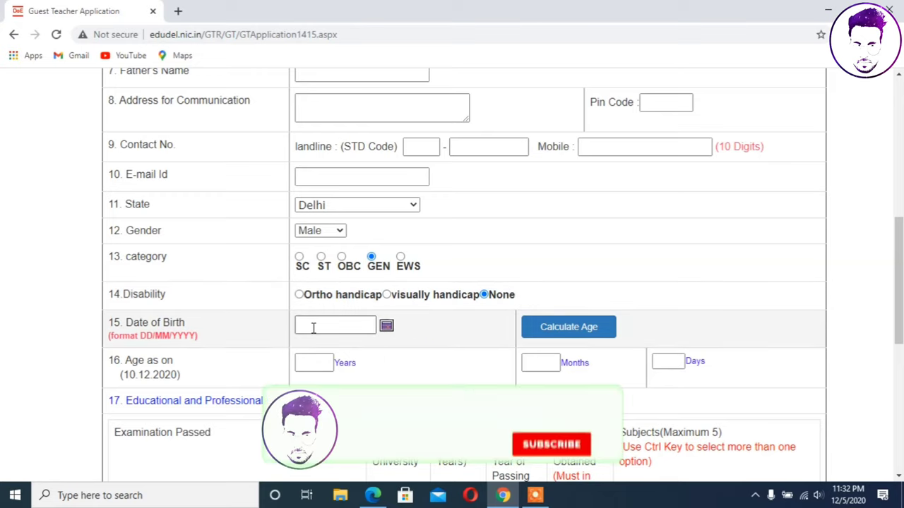
Step: Examine the date of birth entry and its required DD/MM/YYYY format
double_click(155, 322)
left_click(155, 322)
left_click(158, 322)
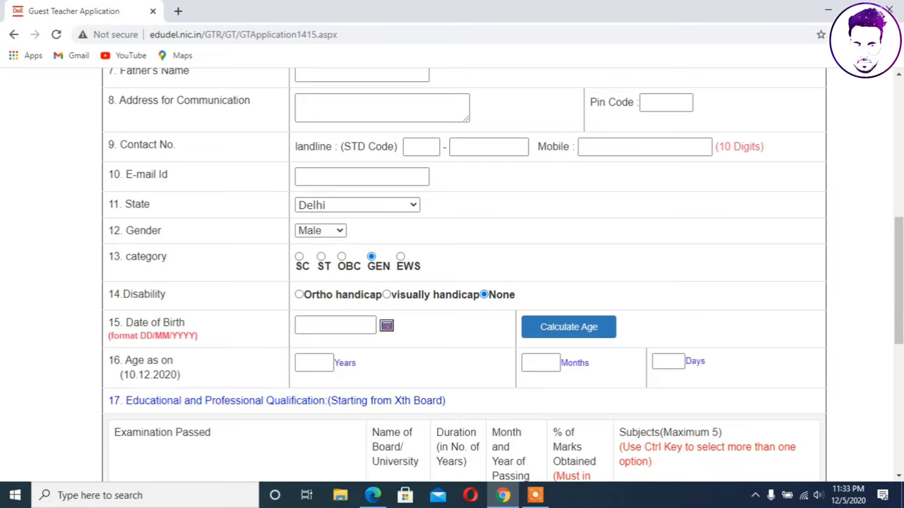
Step: Enter Secondary as the examination passed, with CBSE as the board and a duration of 1 year
scroll(899, 476, "down", 5)
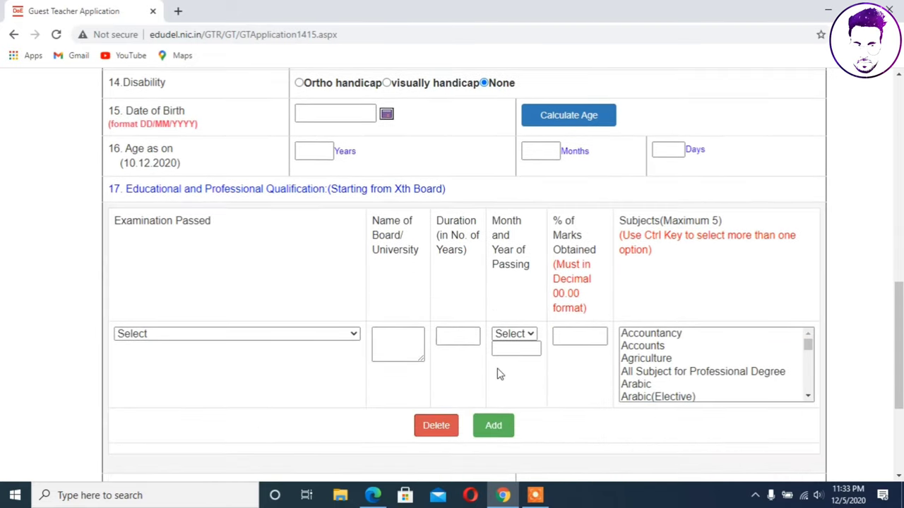
left_click(301, 335)
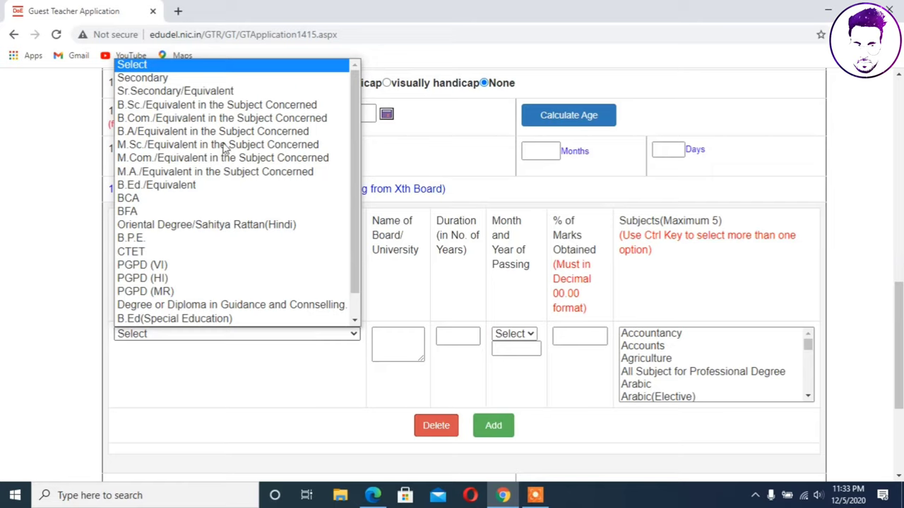
left_click(197, 78)
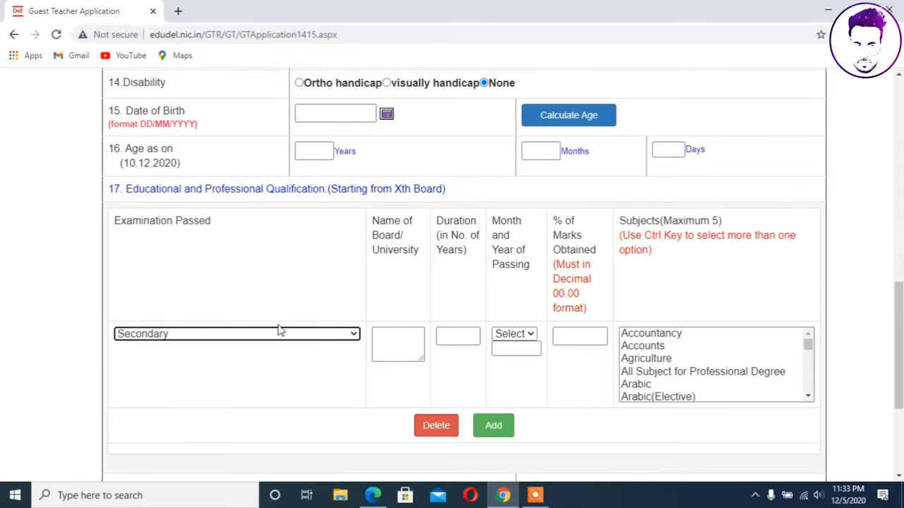
left_click(390, 347)
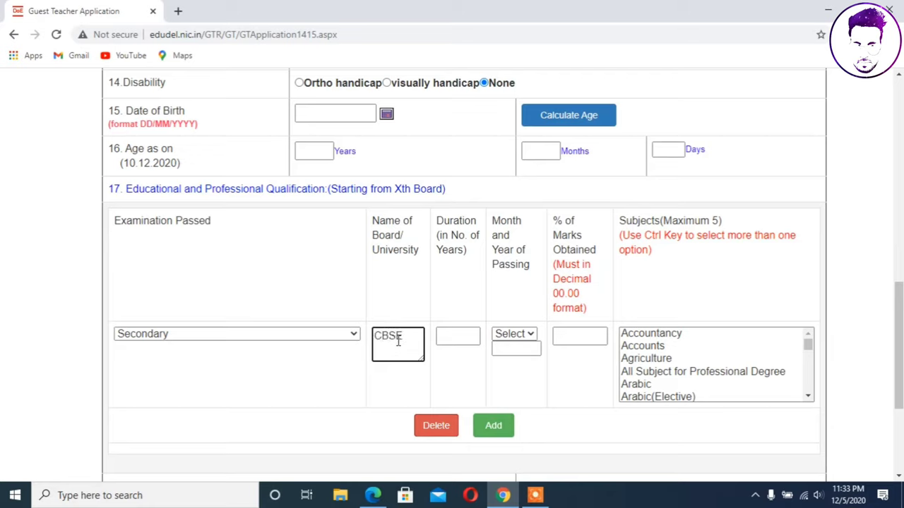
double_click(398, 340)
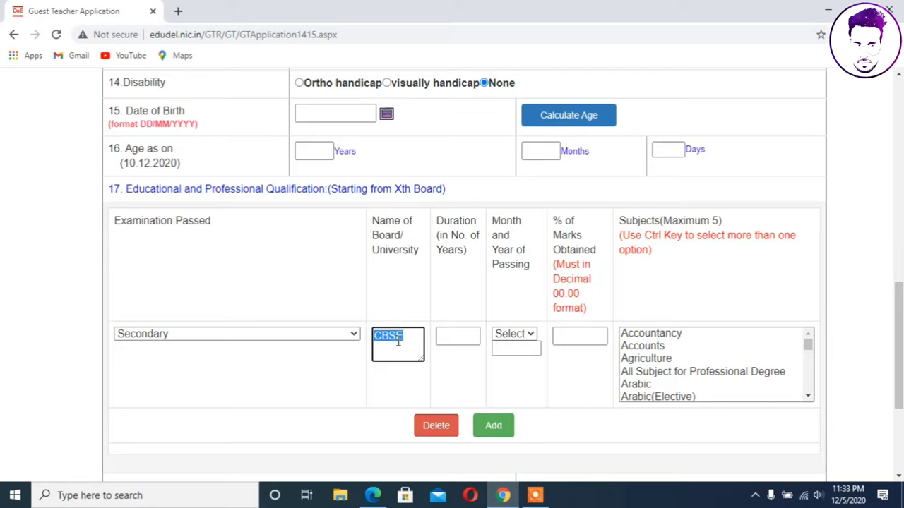
left_click(453, 336)
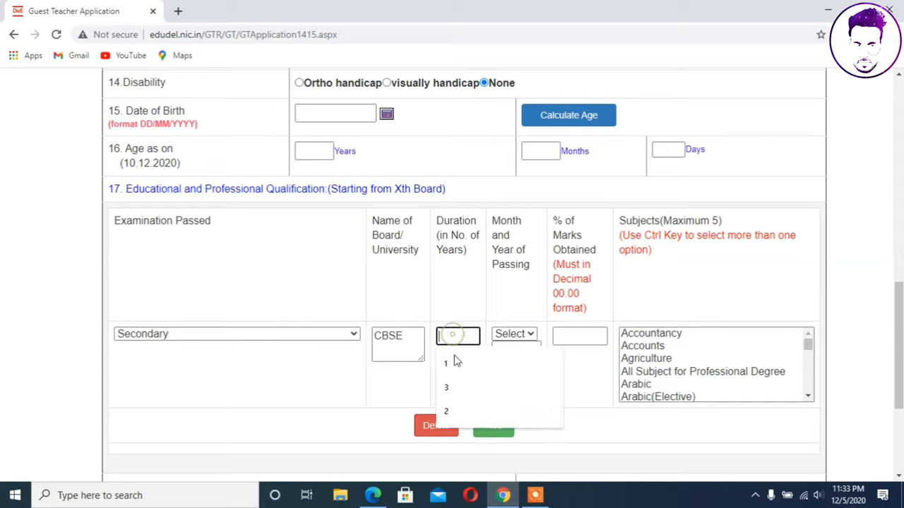
left_click(452, 363)
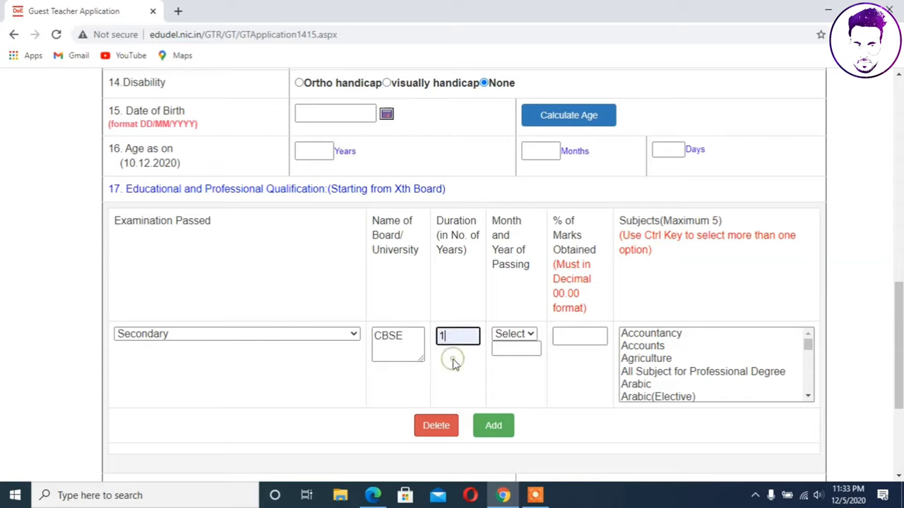
Step: Set the Secondary examination's passing date to Jun 2011 and its marks percentage to 73.88
left_click(508, 337)
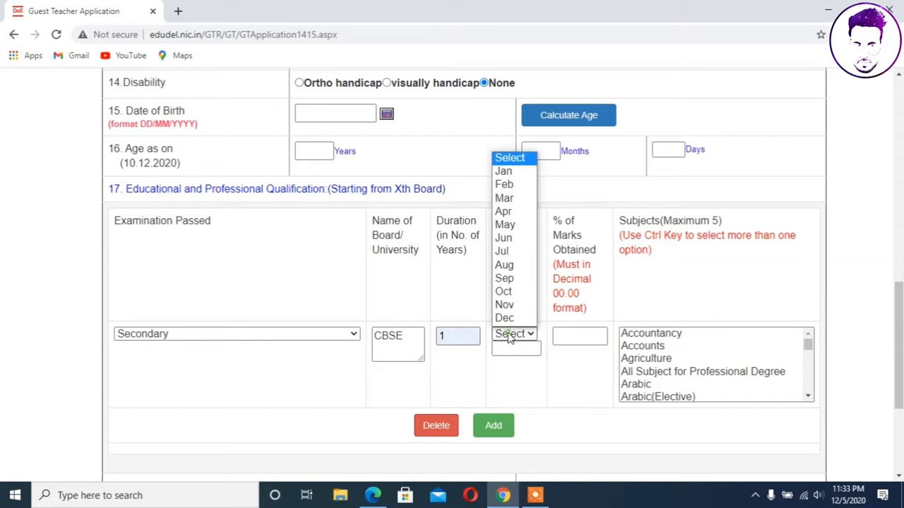
left_click(516, 240)
left_click(516, 348)
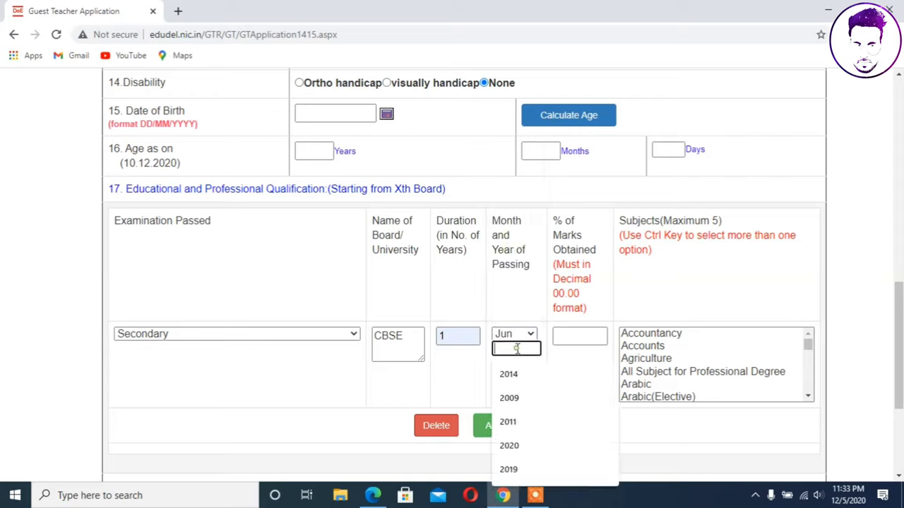
type("2011")
left_click(573, 337)
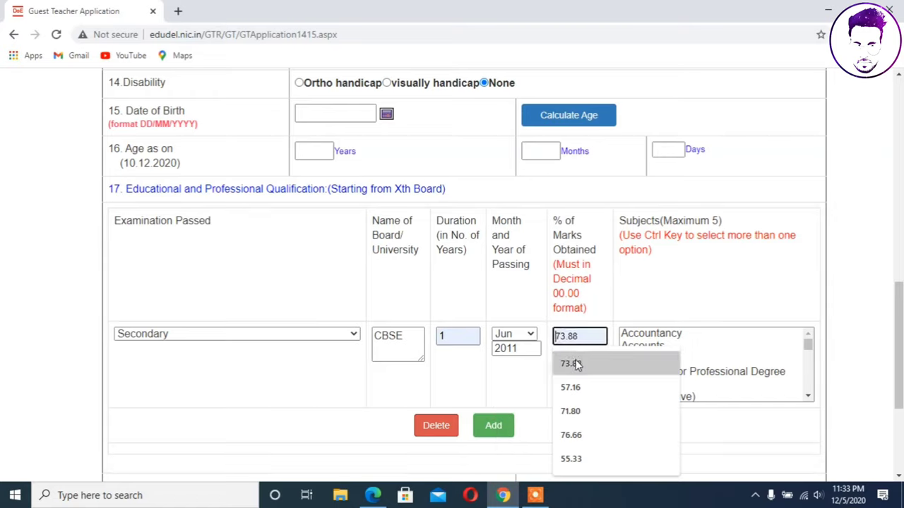
left_click(573, 363)
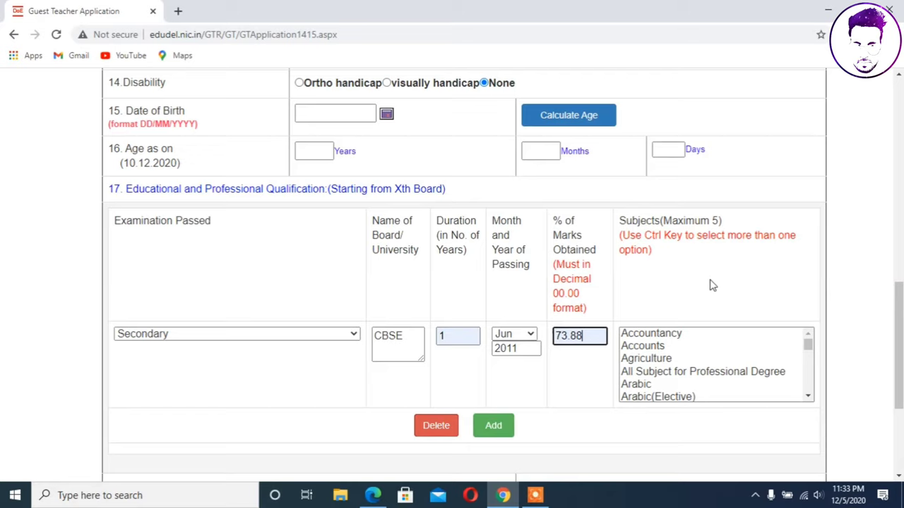
Step: Read the note on selecting more than one subject and look through the list of available subjects
triple_click(654, 237)
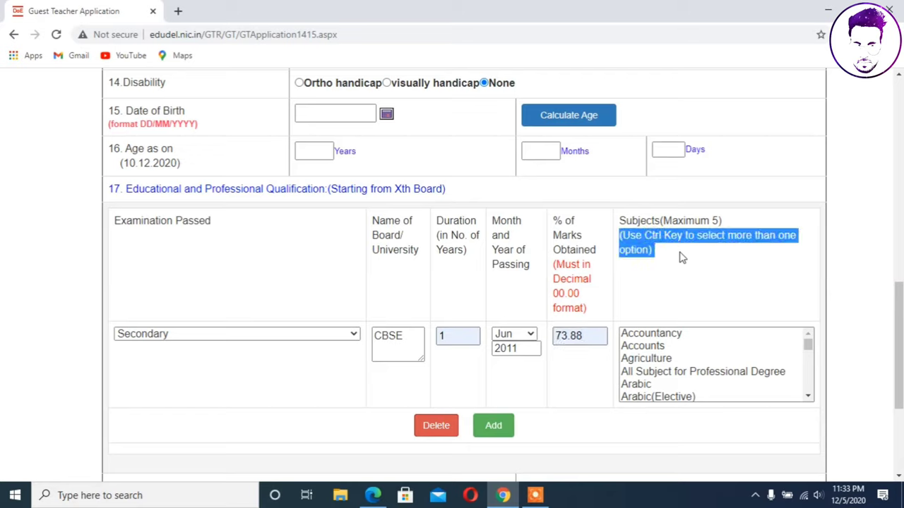
left_click(680, 257)
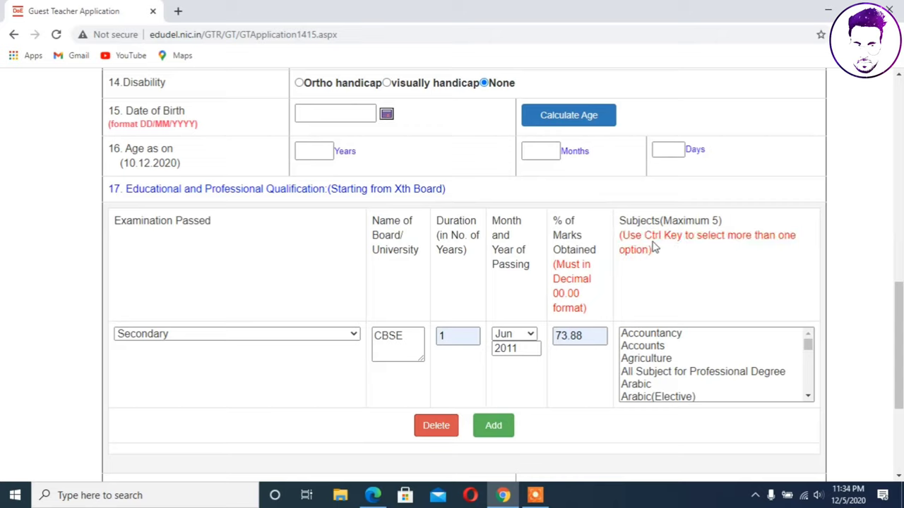
double_click(654, 235)
left_click(654, 235)
left_click(808, 397)
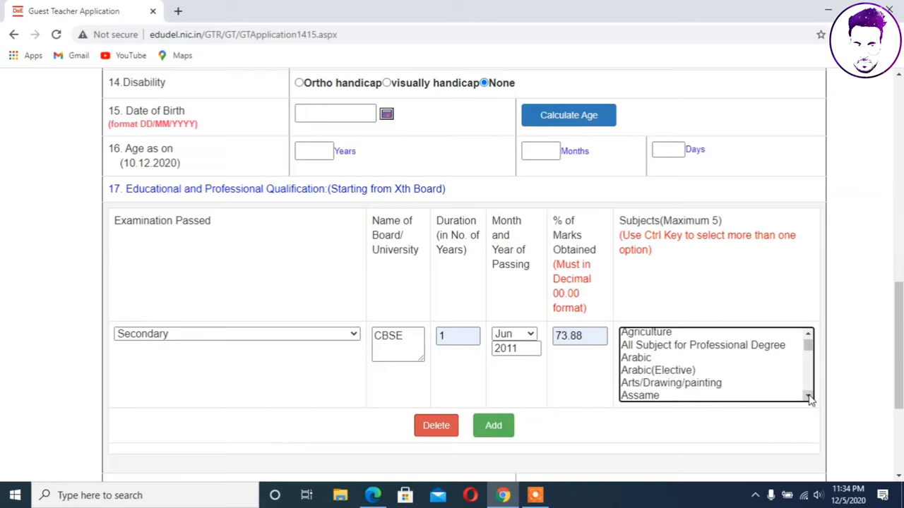
left_click(807, 397)
left_click(807, 397)
left_click(808, 397)
left_click(807, 397)
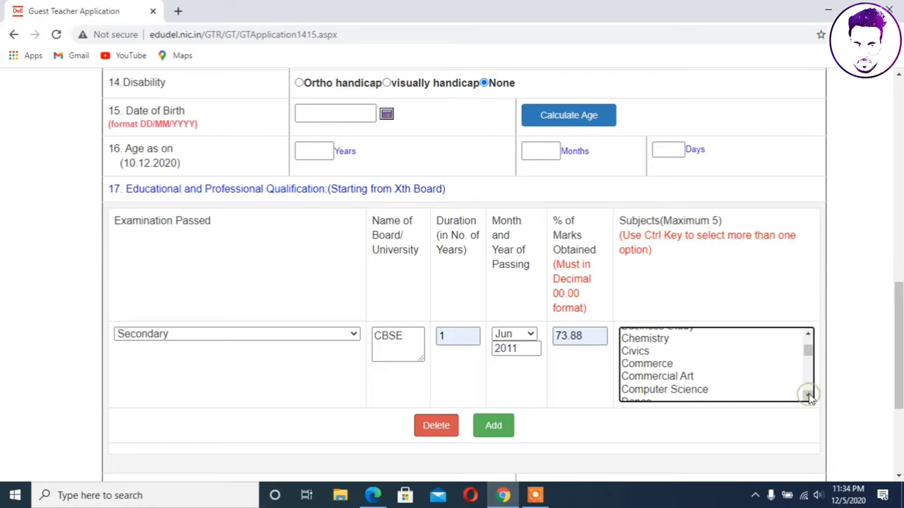
left_click(808, 396)
left_click(808, 395)
left_click(809, 394)
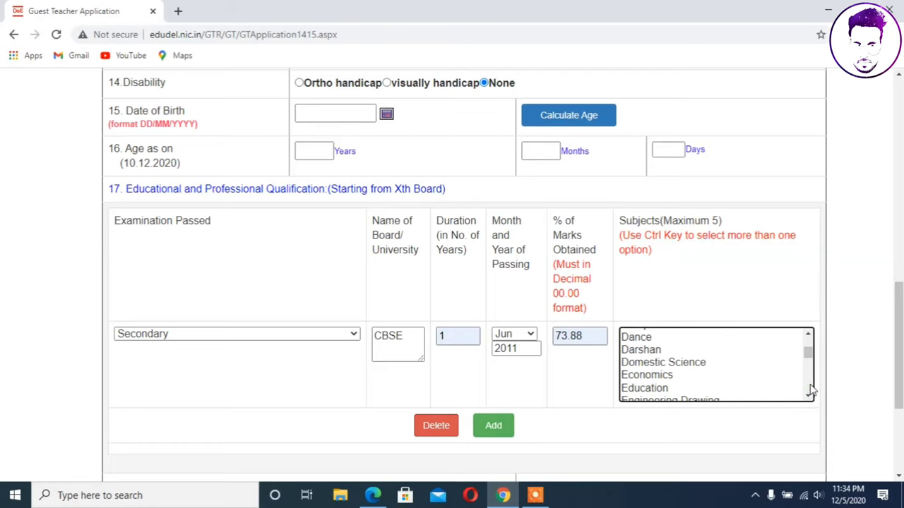
scroll(811, 343, "up", 4)
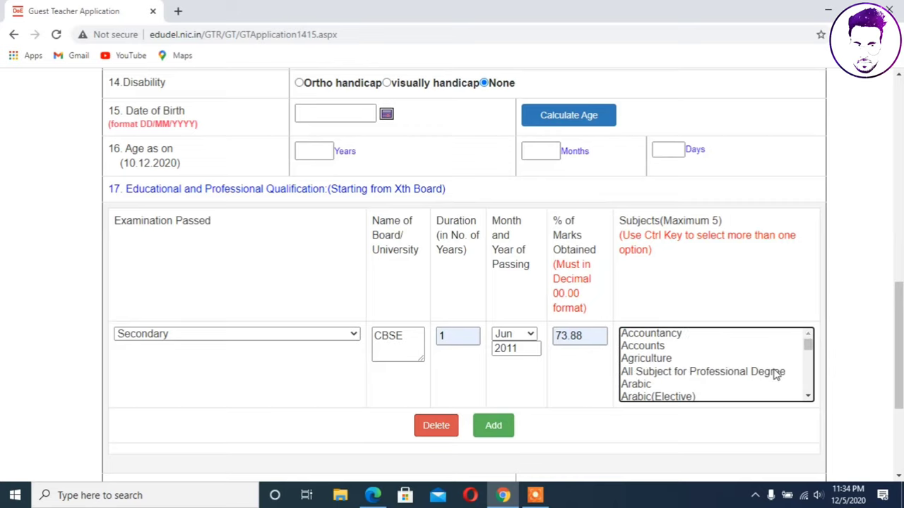
Step: Select Social Science as the first subject of the Secondary examination
left_click(808, 397)
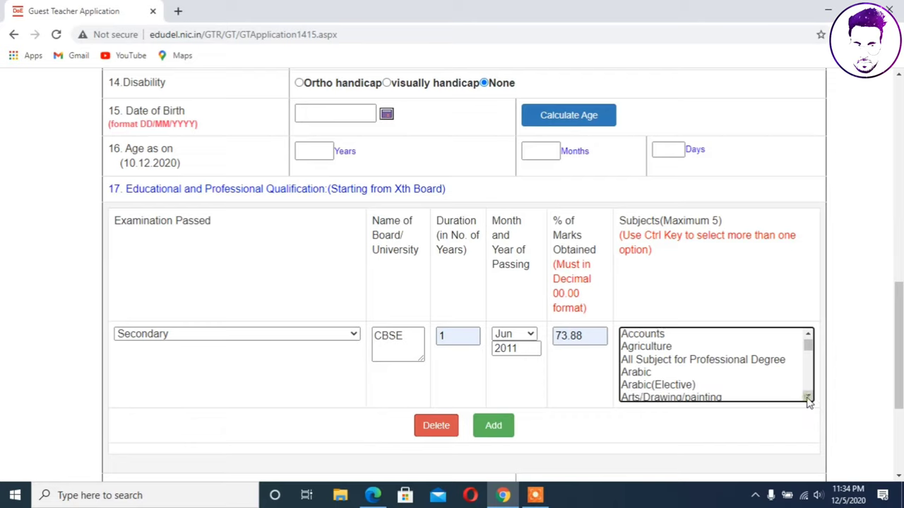
left_click(808, 397)
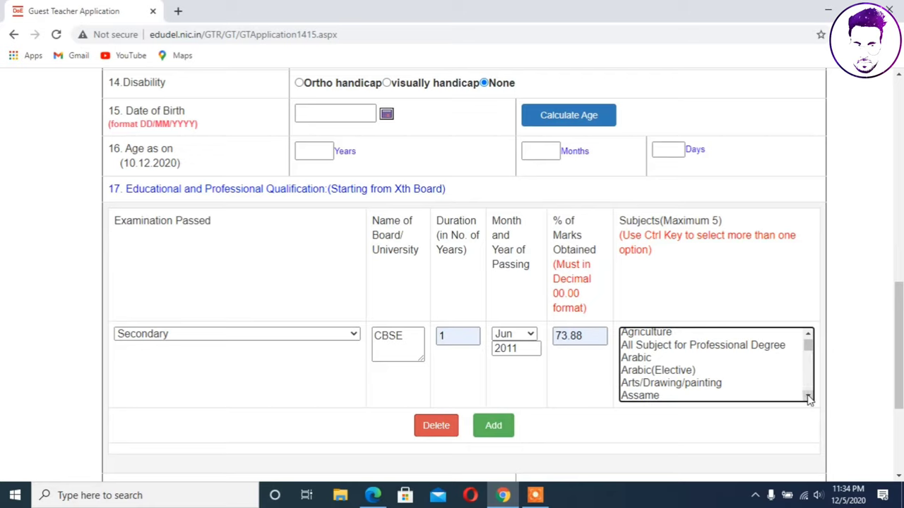
scroll(808, 397, "down", 1)
scroll(809, 395, "down", 1)
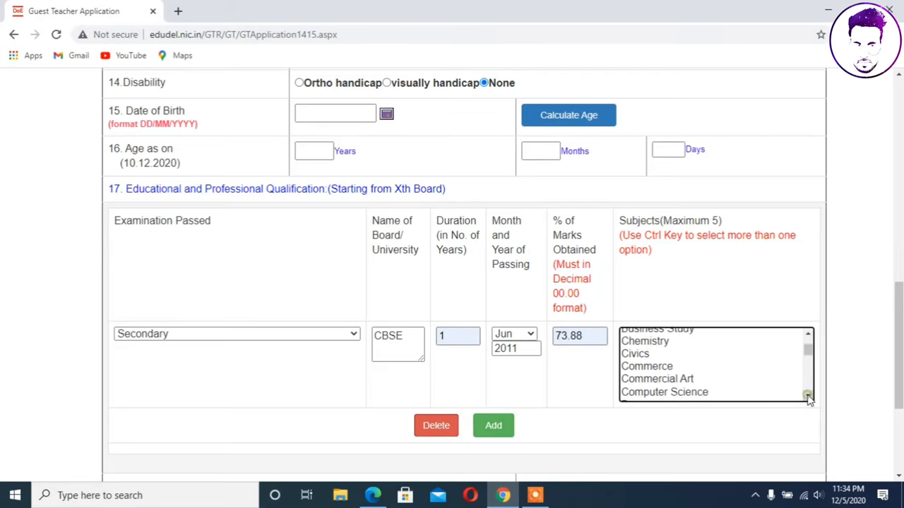
scroll(809, 394, "down", 6)
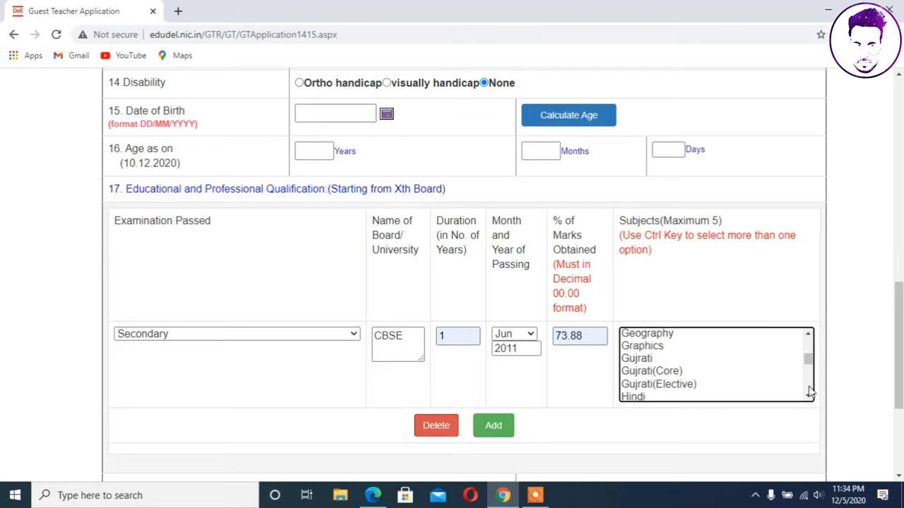
scroll(809, 393, "down", 8)
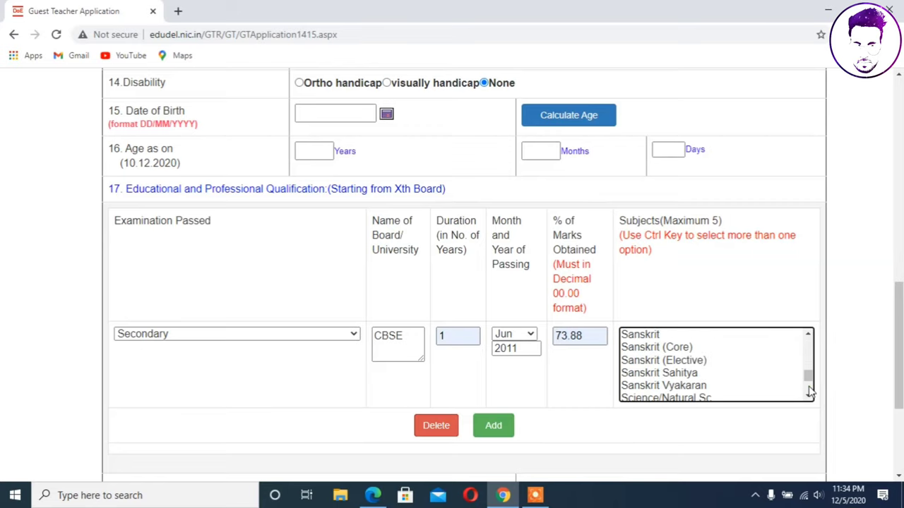
scroll(809, 395, "down", 3)
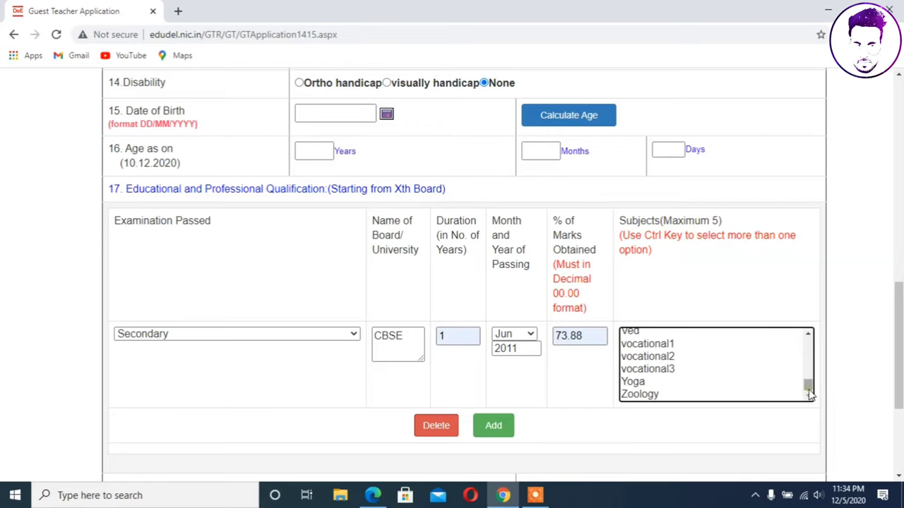
left_click_drag(811, 341, 811, 342)
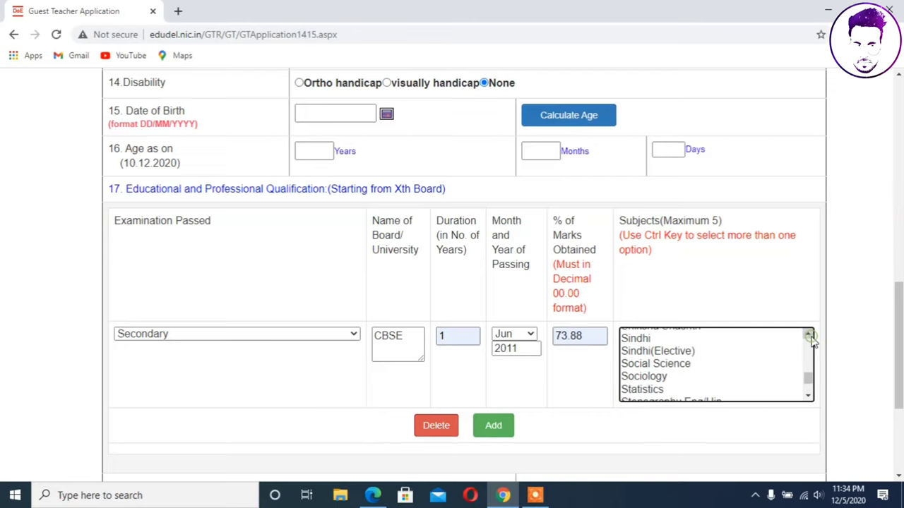
left_click(658, 363)
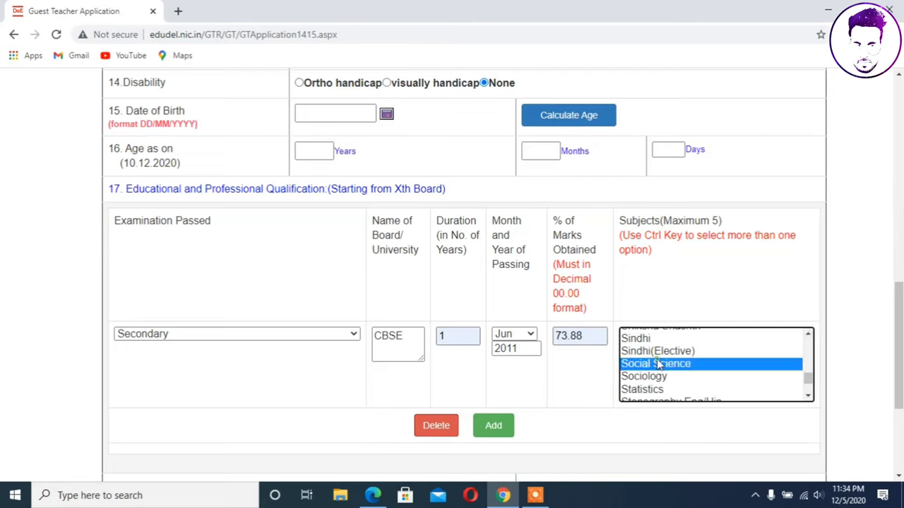
Step: Add Mathematics to the Secondary examination's subject selection, keeping Social Science selected
left_click(809, 338)
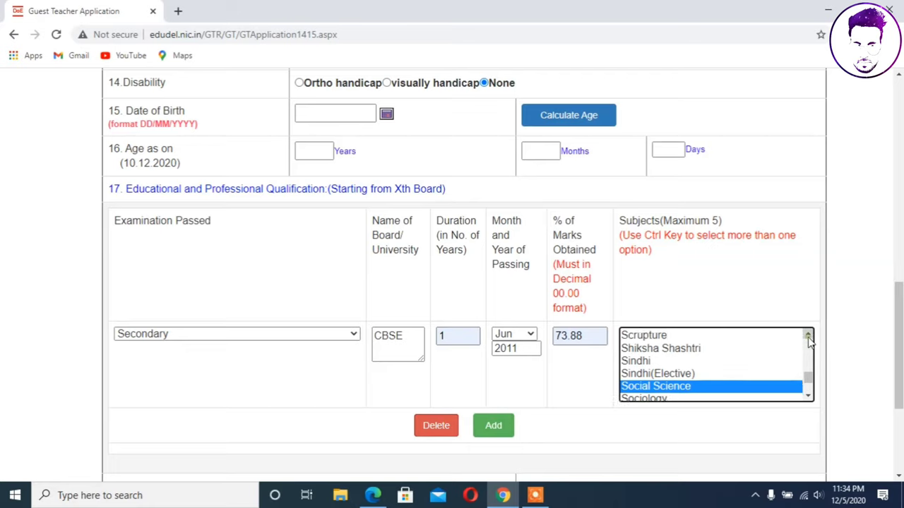
left_click(809, 338)
left_click(808, 337)
left_click(808, 337)
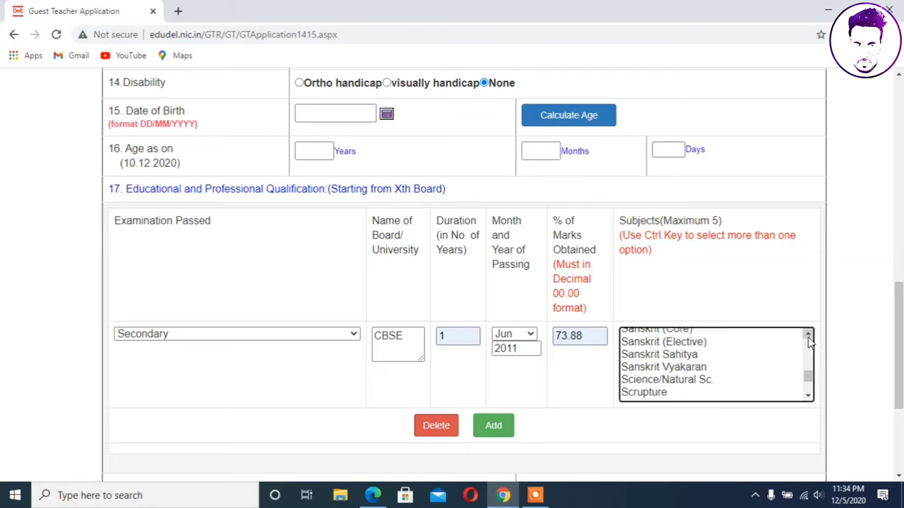
left_click(808, 337)
left_click(808, 337)
left_click(808, 337)
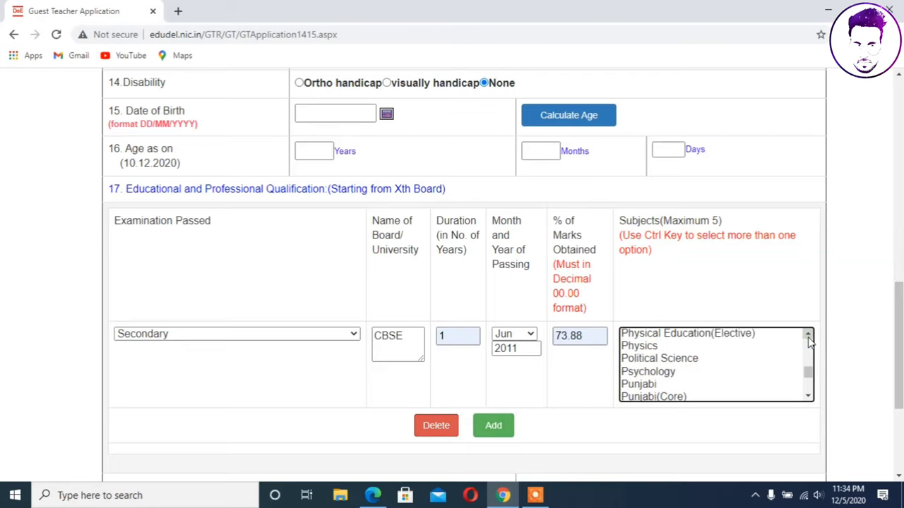
left_click(808, 338)
left_click(809, 337)
left_click(808, 337)
left_click(808, 337)
left_click(808, 338)
left_click(808, 337)
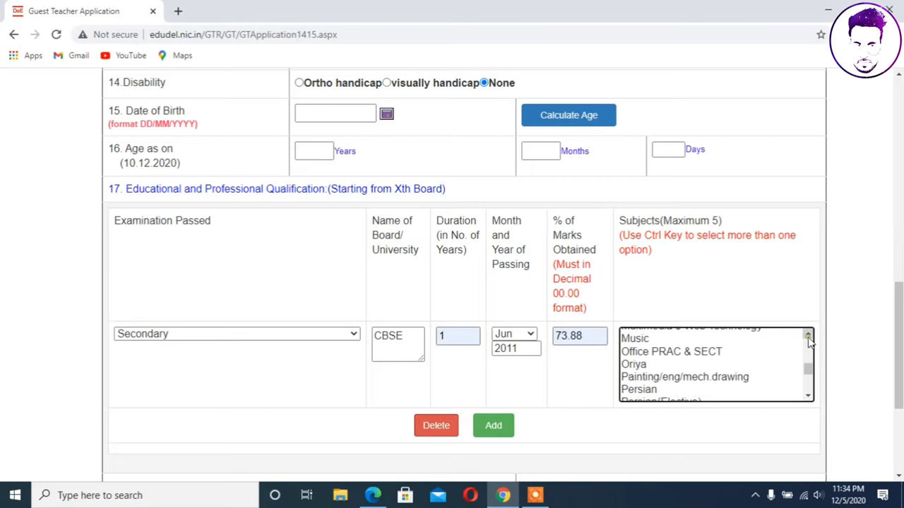
left_click(808, 338)
left_click(808, 338)
left_click(808, 338)
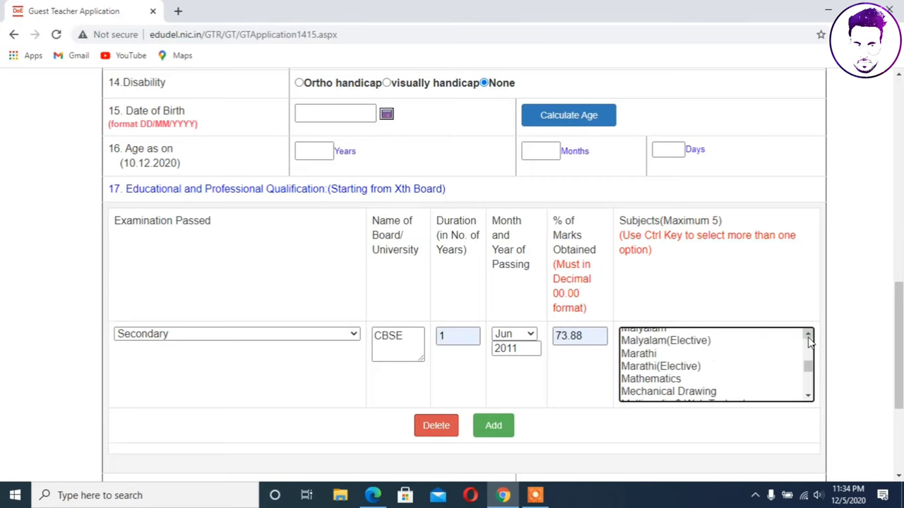
left_click(651, 379)
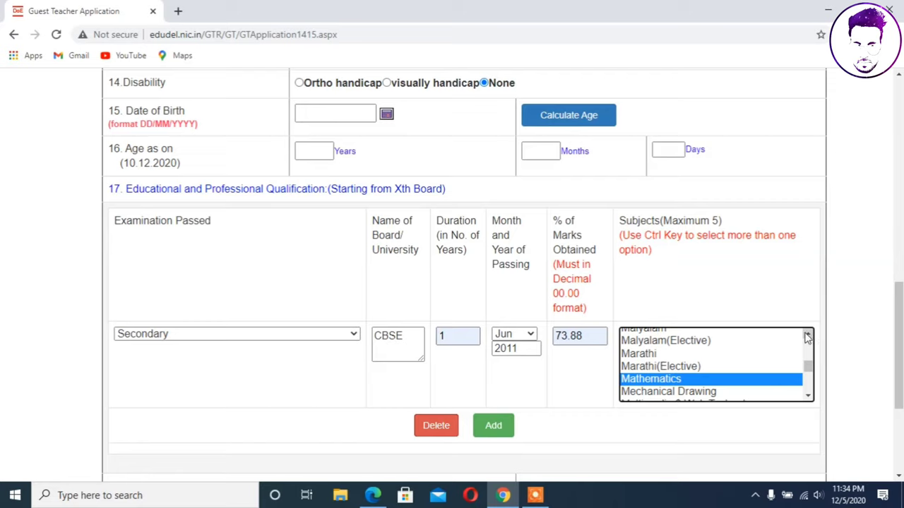
Step: Add plain Hindi to the selected Secondary subjects, keeping the earlier choices
left_click(809, 338)
left_click(808, 338)
left_click(808, 337)
left_click(808, 337)
left_click(809, 338)
left_click(808, 338)
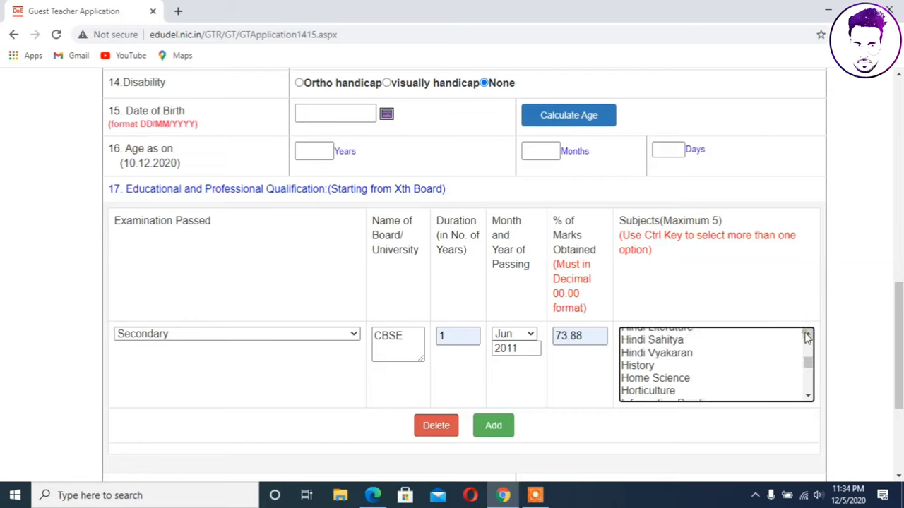
left_click(807, 338)
left_click(807, 337)
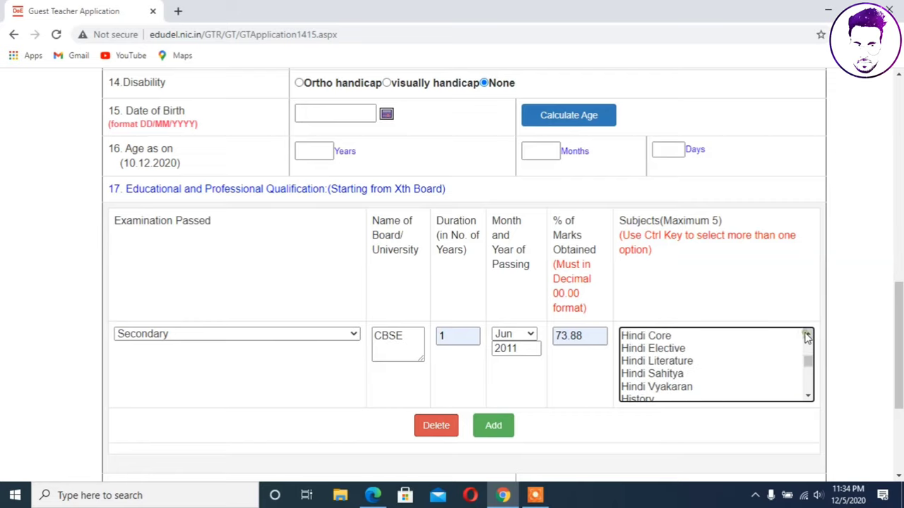
left_click(807, 338)
left_click(646, 350)
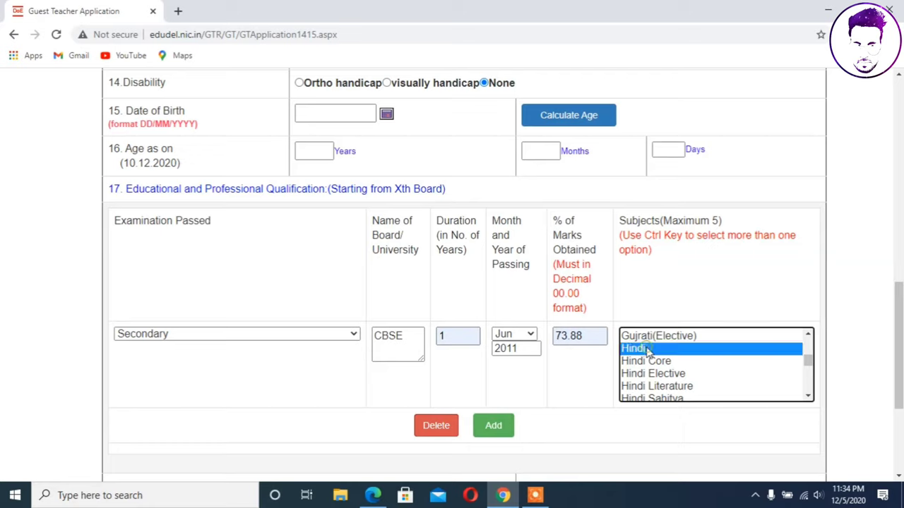
Step: Include plain English in the Secondary subject selection along with the subjects already chosen
left_click(806, 337)
left_click(807, 337)
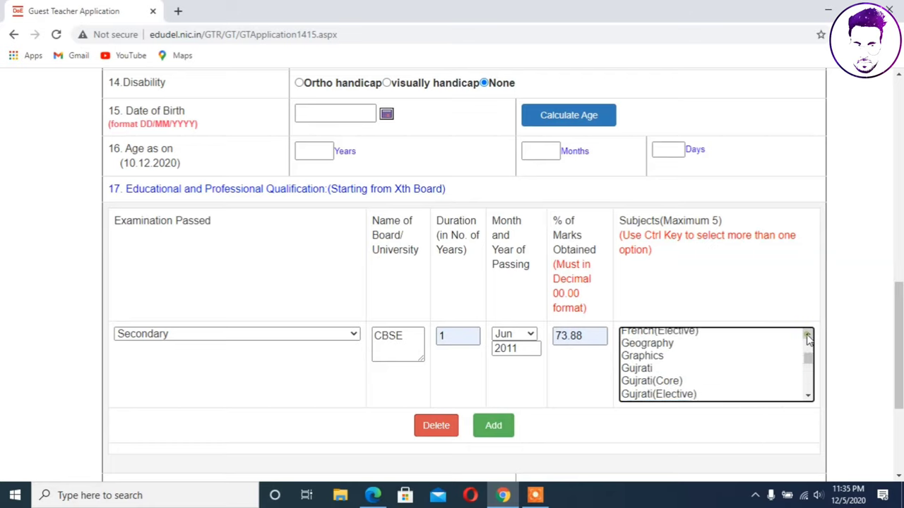
left_click(807, 337)
left_click(807, 337)
left_click(806, 337)
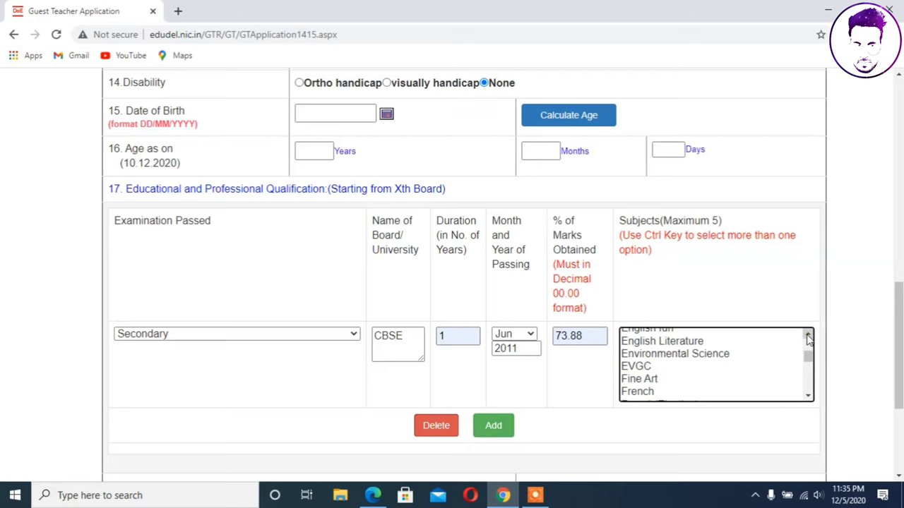
left_click(807, 338)
left_click(807, 338)
left_click(807, 337)
left_click(807, 338)
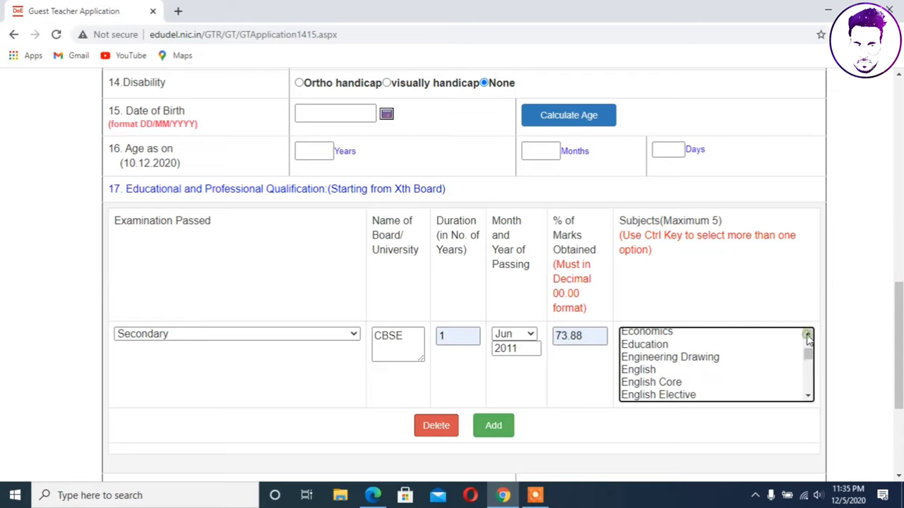
left_click(639, 369)
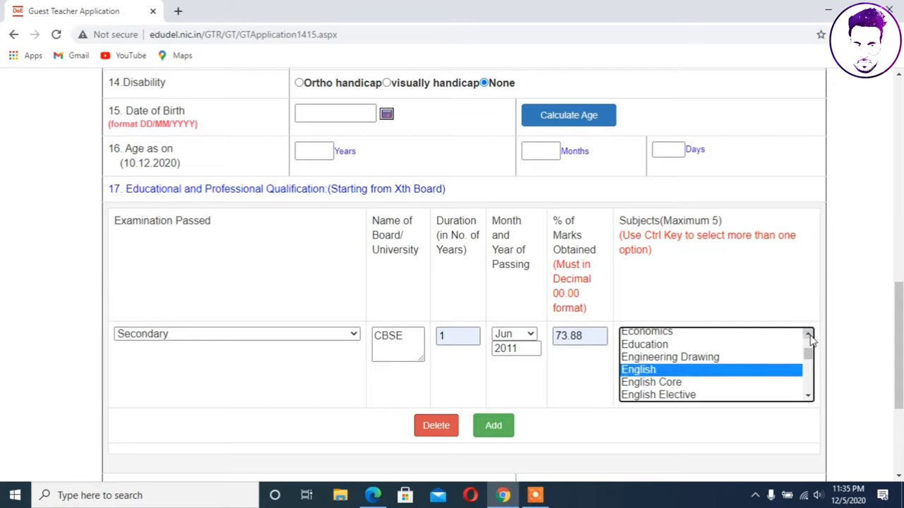
Step: Select Sanskrit as the fifth Secondary subject and add the completed Secondary record to the qualifications table
left_click(807, 337)
left_click(807, 336)
left_click(808, 337)
left_click(808, 336)
scroll(750, 381, "down", 10)
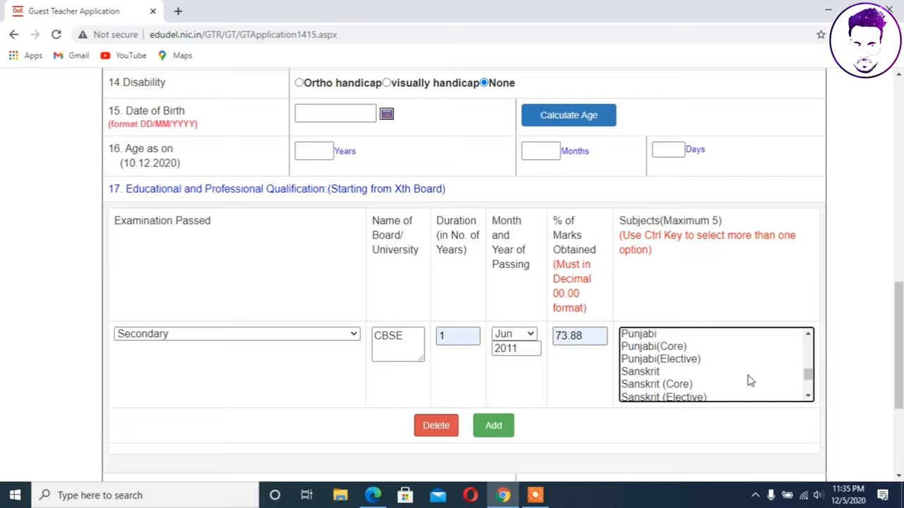
left_click(651, 372)
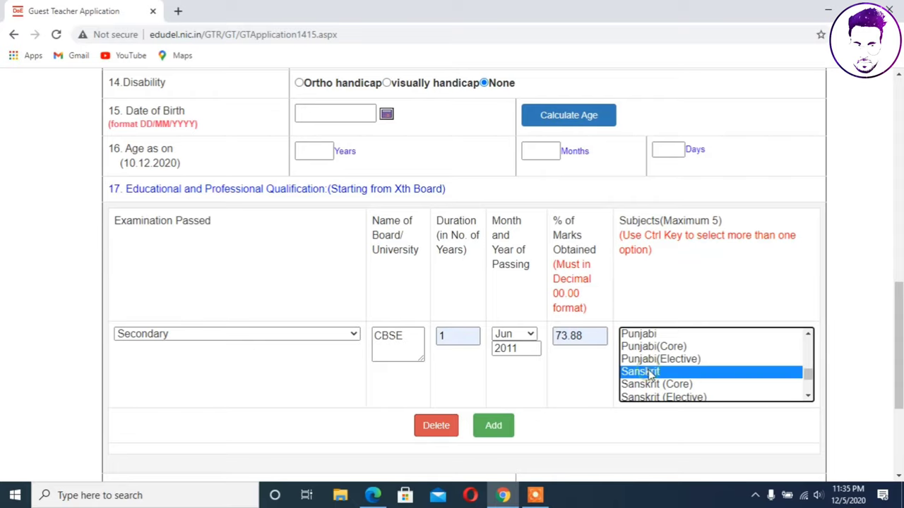
left_click(494, 428)
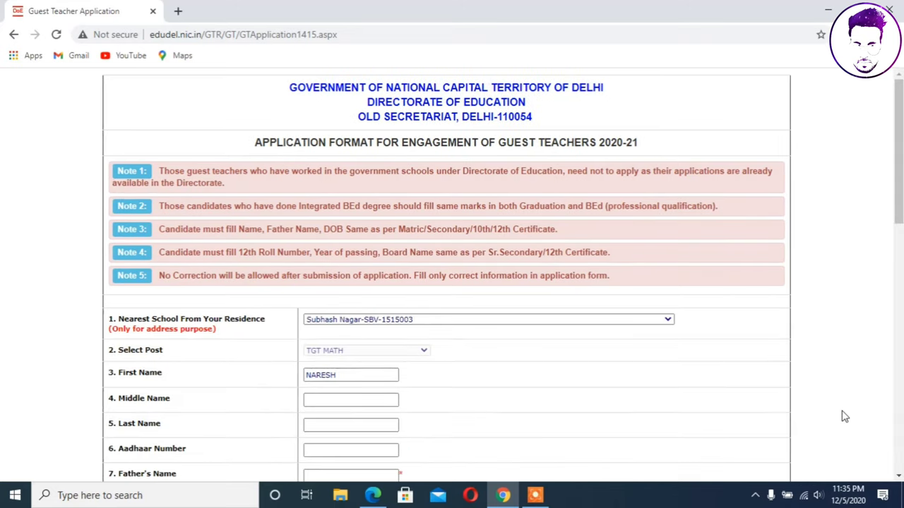
Step: Enter Sr.Secondary/Equivalent as the next examination passed, with CBSE as the board and a duration of 1 year
scroll(872, 424, "down", 15)
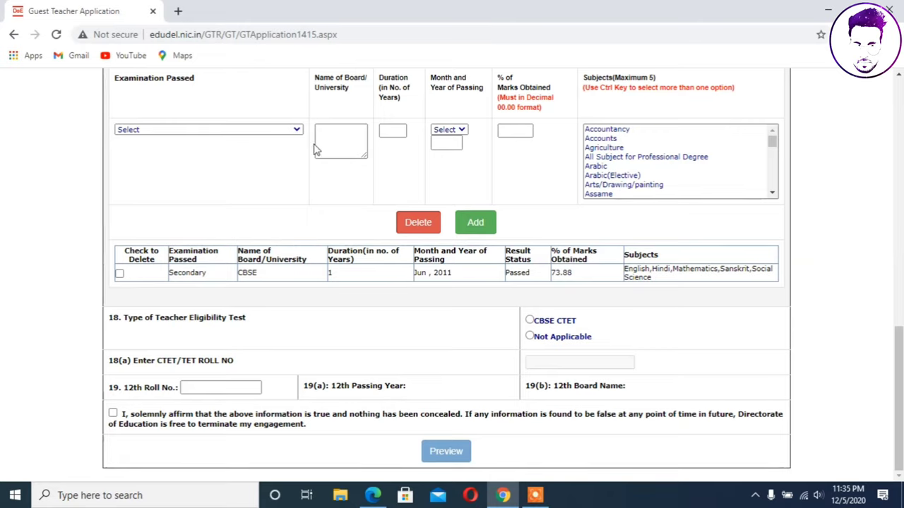
left_click(285, 131)
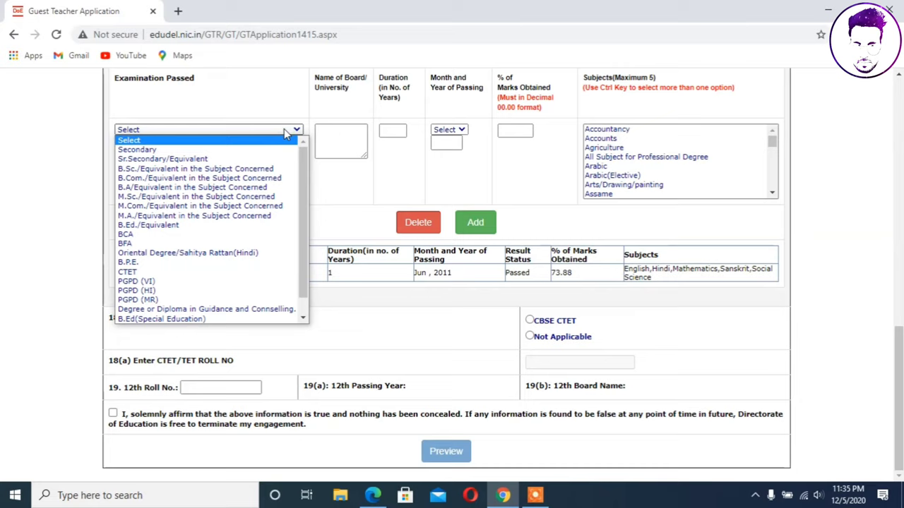
left_click(215, 160)
left_click(339, 135)
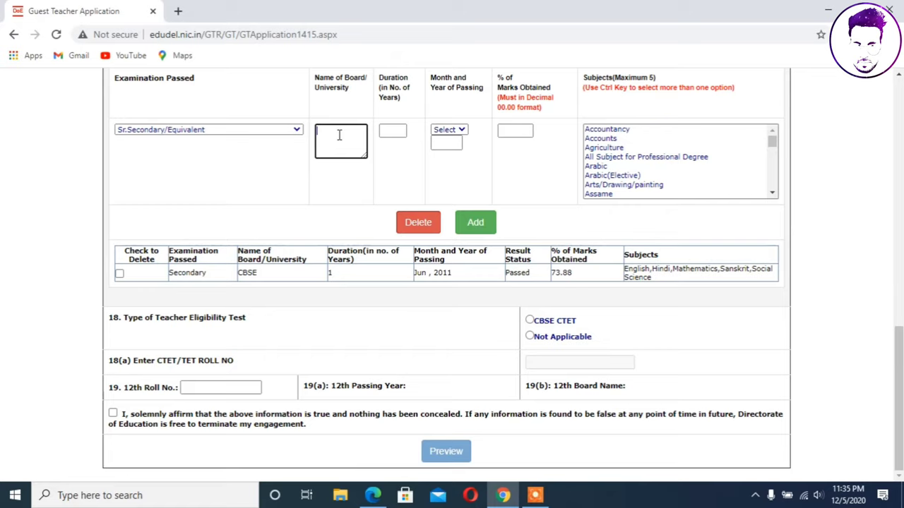
type("CBSE")
left_click(392, 131)
left_click(394, 157)
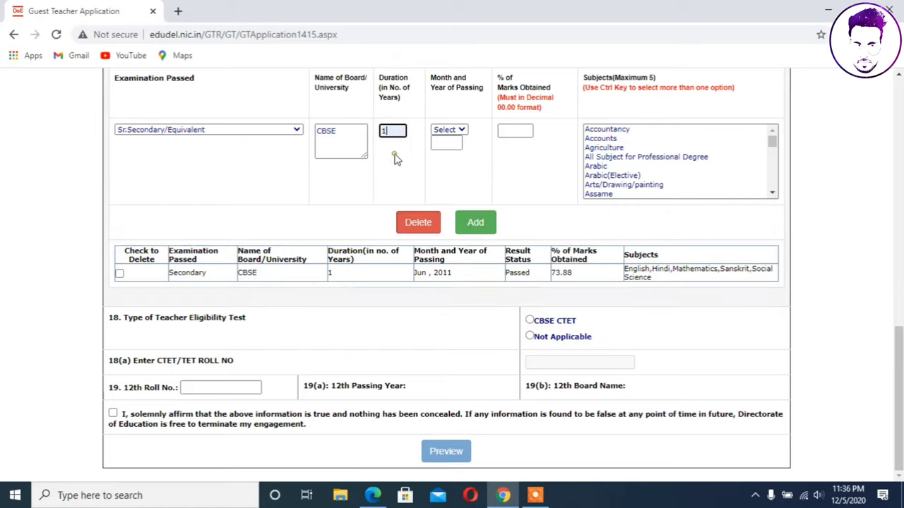
Step: Set the Sr.Secondary examination's passing date to May 2013 and its marks percentage to 71.80
left_click(449, 130)
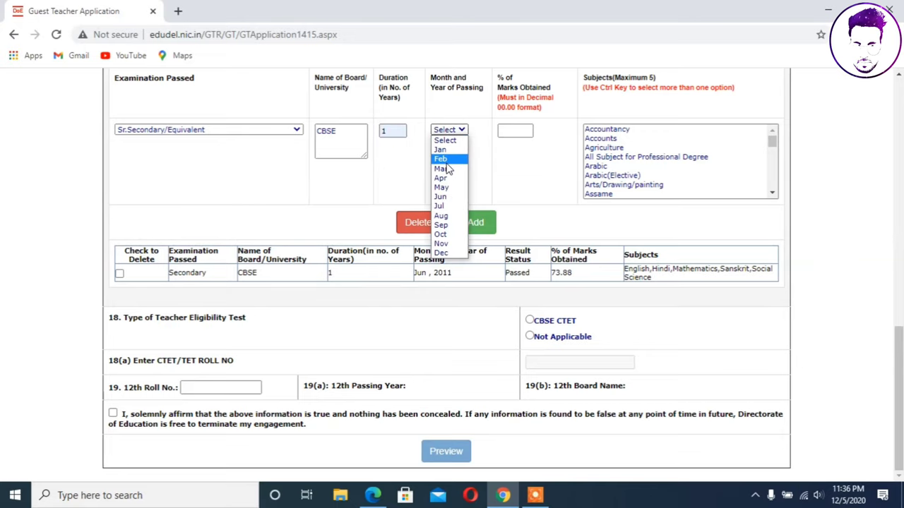
left_click(443, 188)
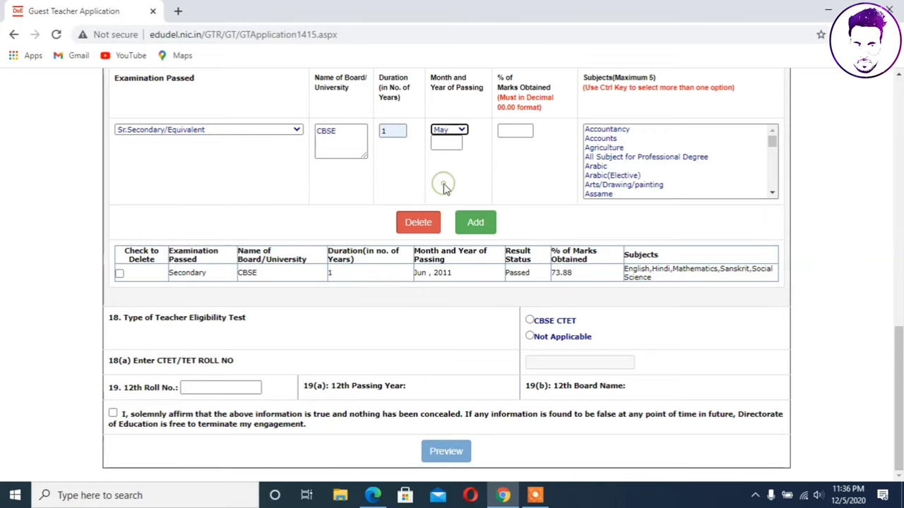
left_click(445, 144)
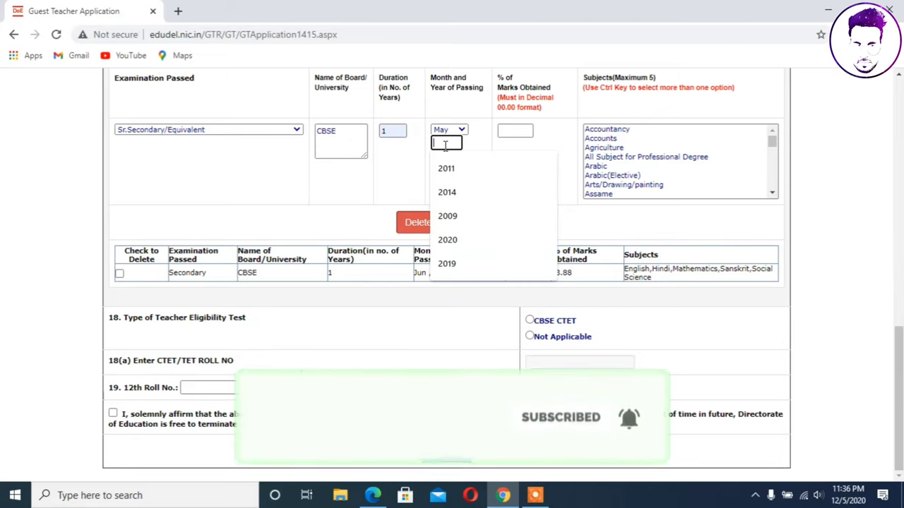
type("20")
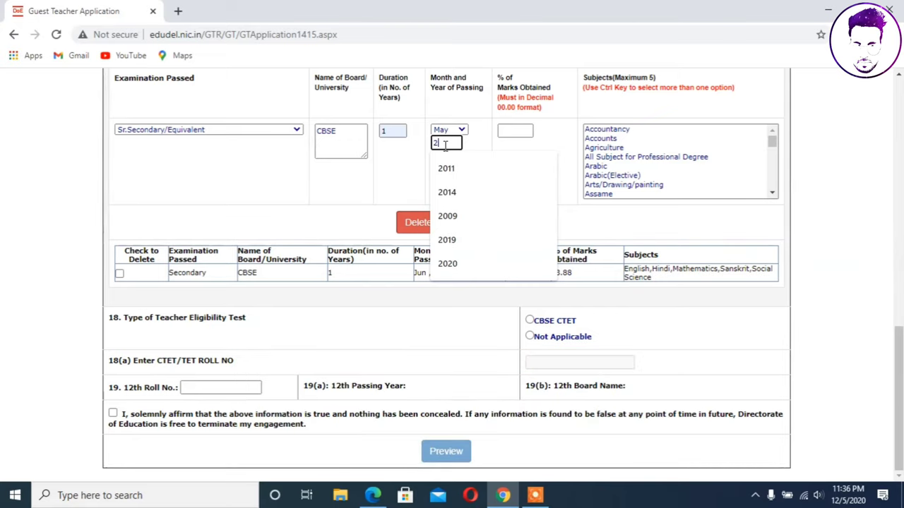
type("13")
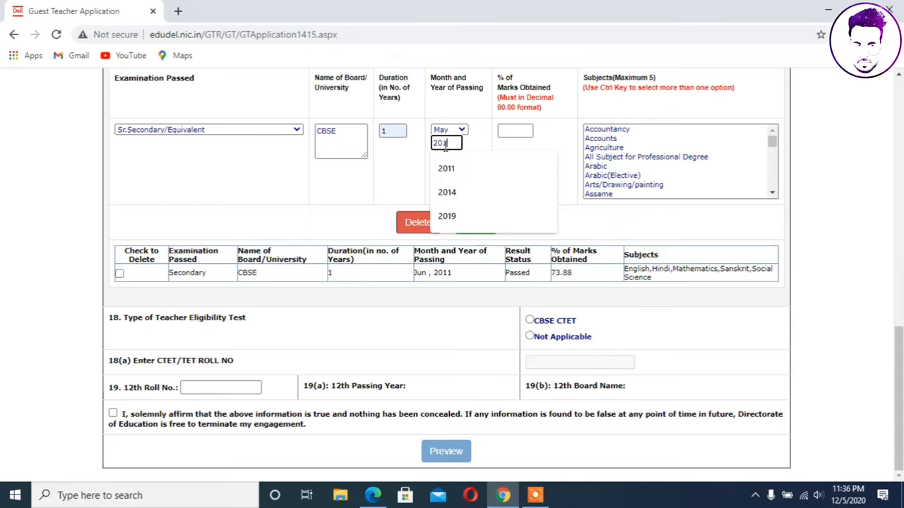
left_click(513, 130)
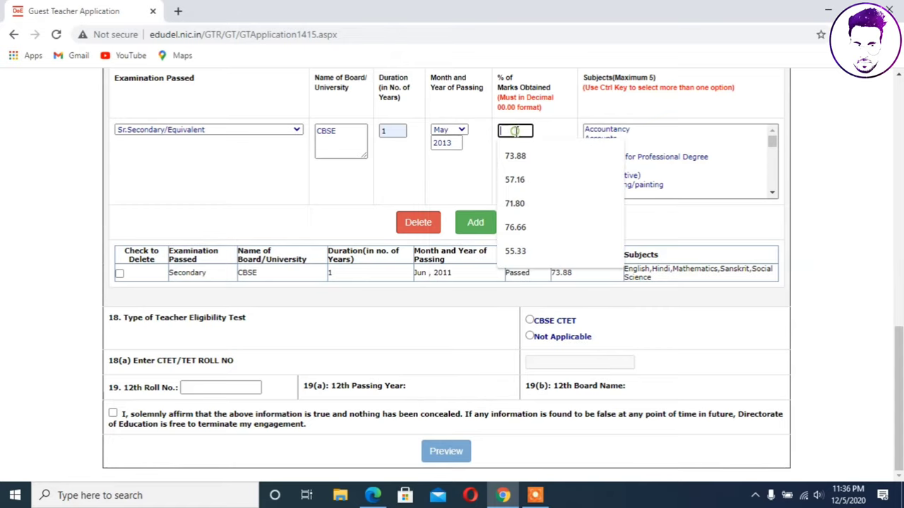
left_click(516, 203)
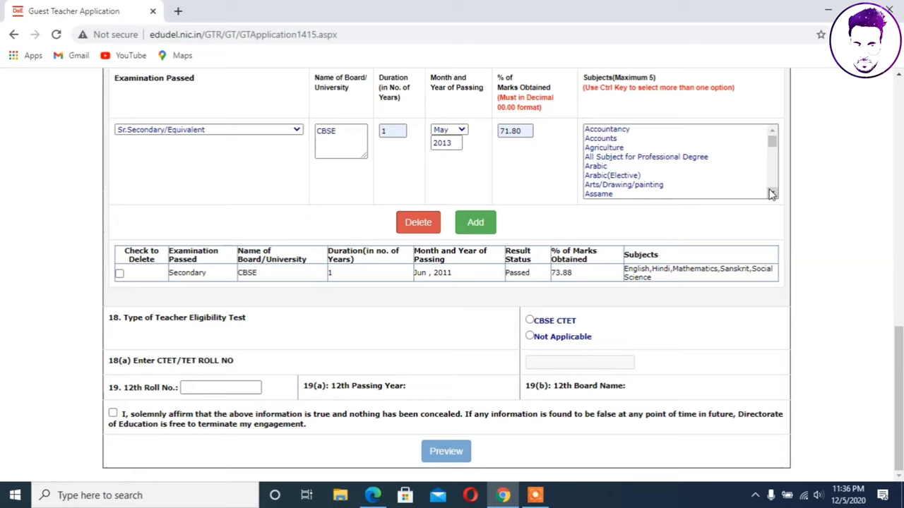
Step: Select Mathematics in the Sr.Secondary subject list and add the Sr.Secondary record to the qualifications table
scroll(772, 194, "down", 10)
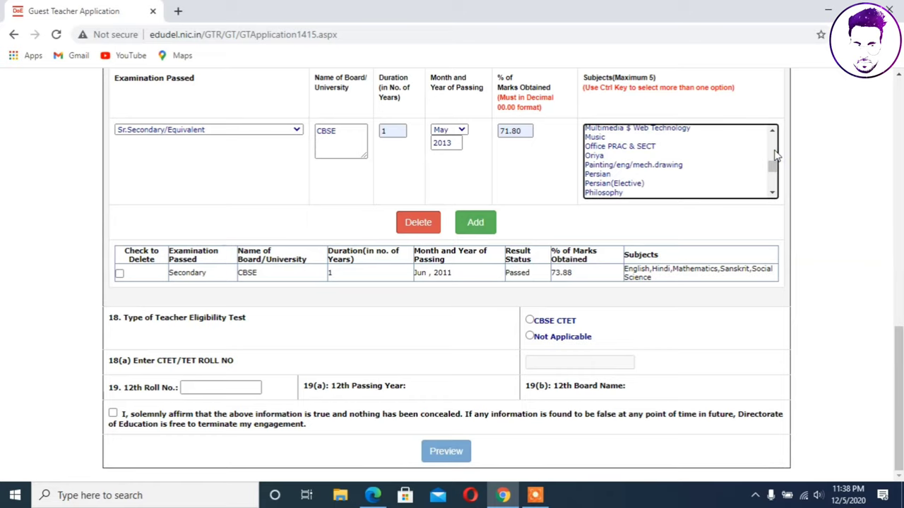
scroll(720, 170, "up", 2)
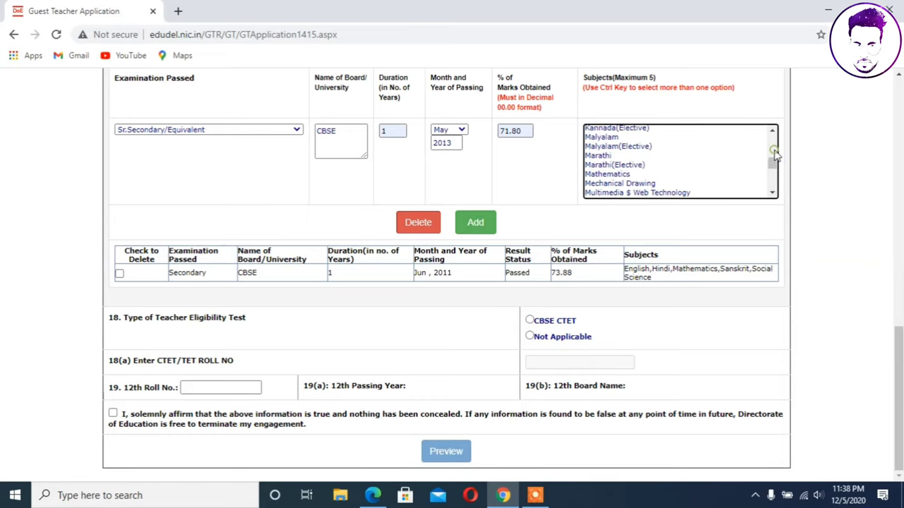
left_click(613, 174)
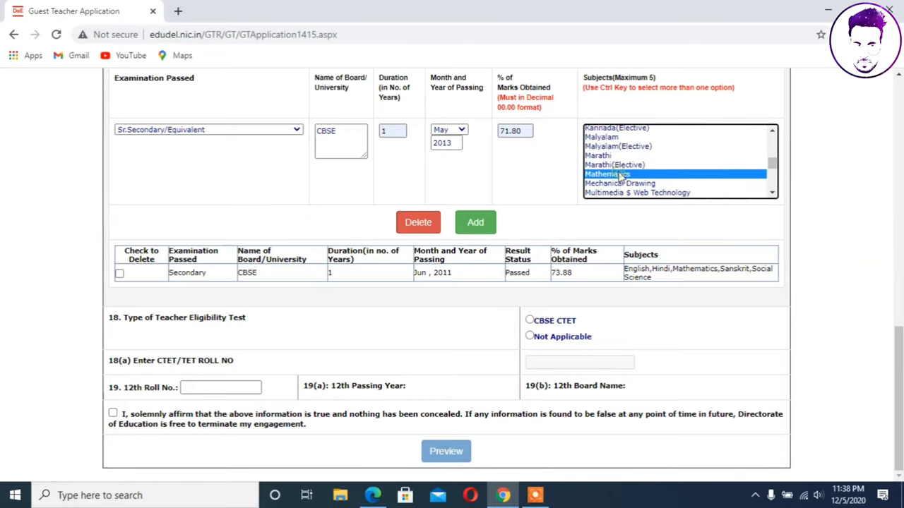
left_click(475, 222)
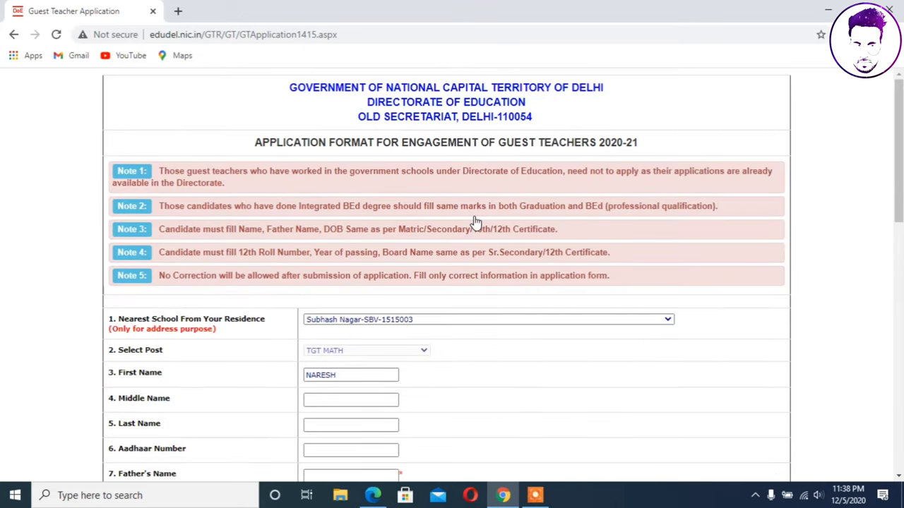
Step: Enter B.Sc./Equivalent in the Subject Concerned as the next examination, with university UNIVERTY OF DELHI and a duration of 3 years
left_click(900, 342)
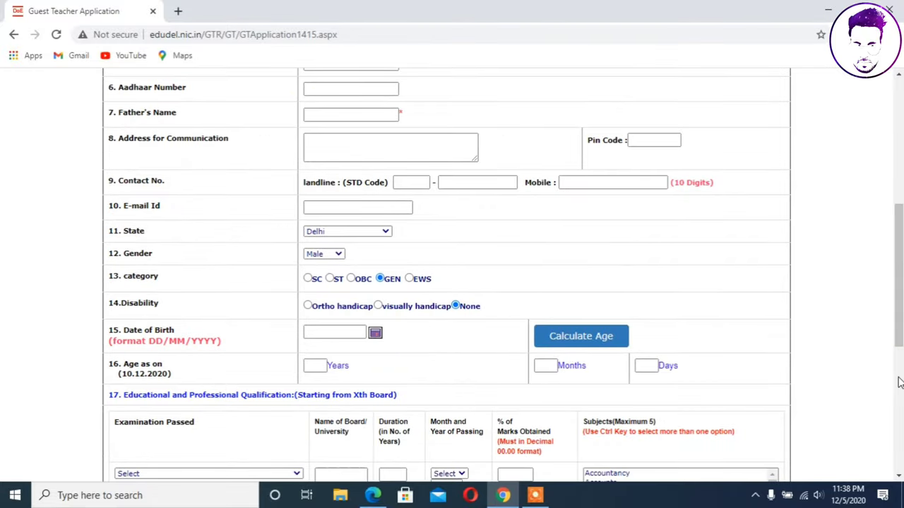
scroll(900, 381, "down", 1)
scroll(851, 307, "down", 3)
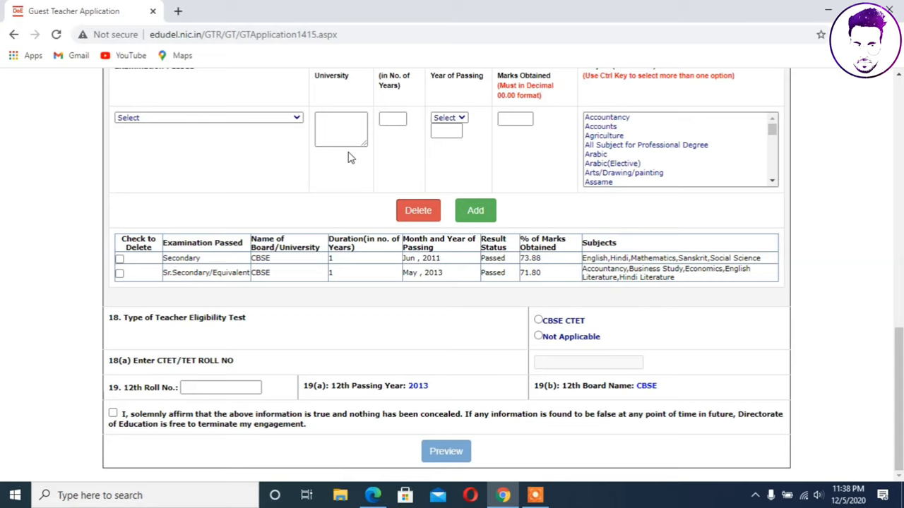
left_click(279, 122)
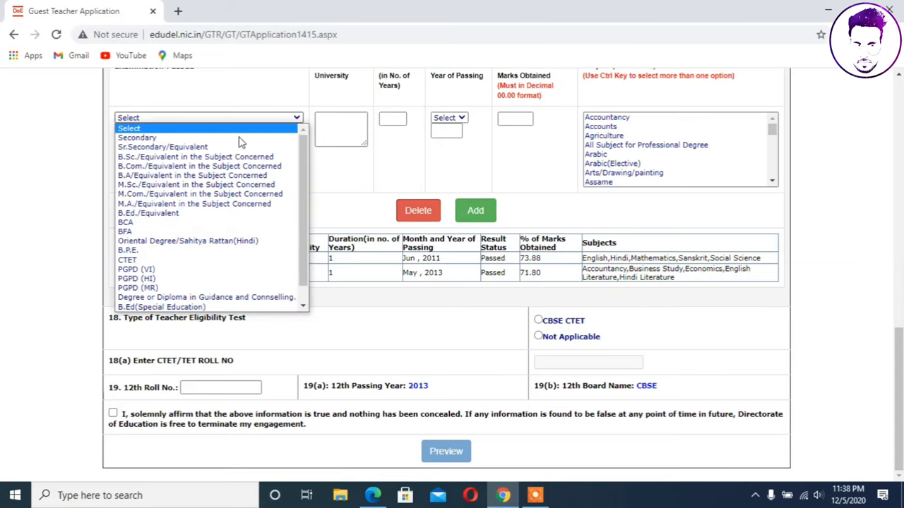
left_click(168, 157)
left_click(338, 130)
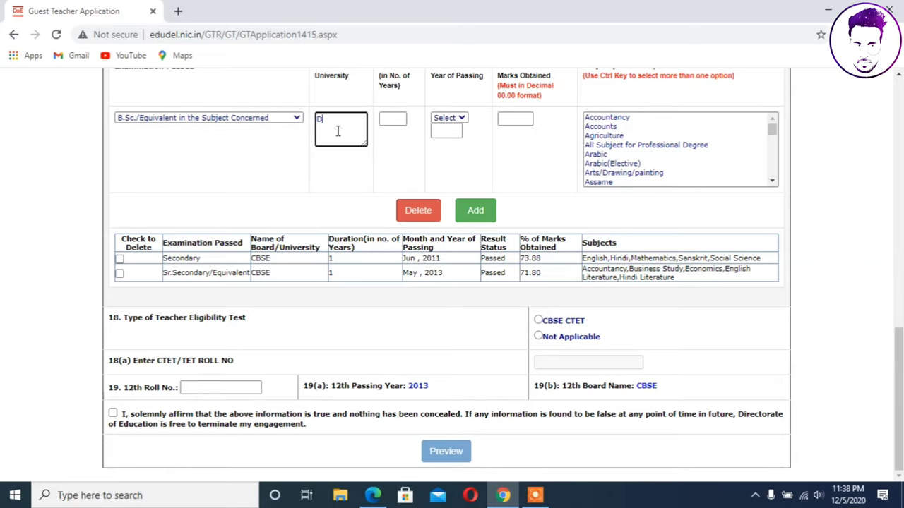
key("BackSpace")
type("UNIVERTY OF DELHI")
left_click(389, 117)
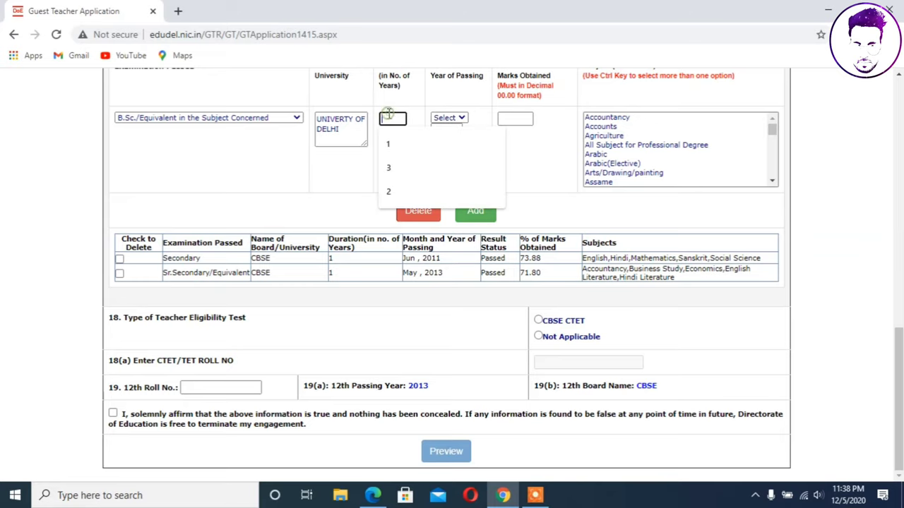
left_click(390, 162)
Step: Set the B.Sc. examination's passing date to April 2016 and its marks percentage to 76.88
left_click(449, 118)
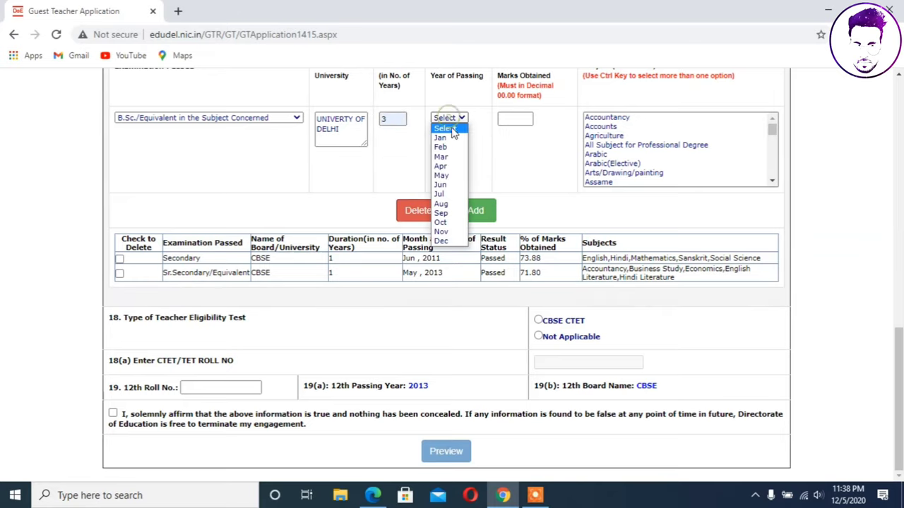
left_click(443, 167)
left_click(450, 132)
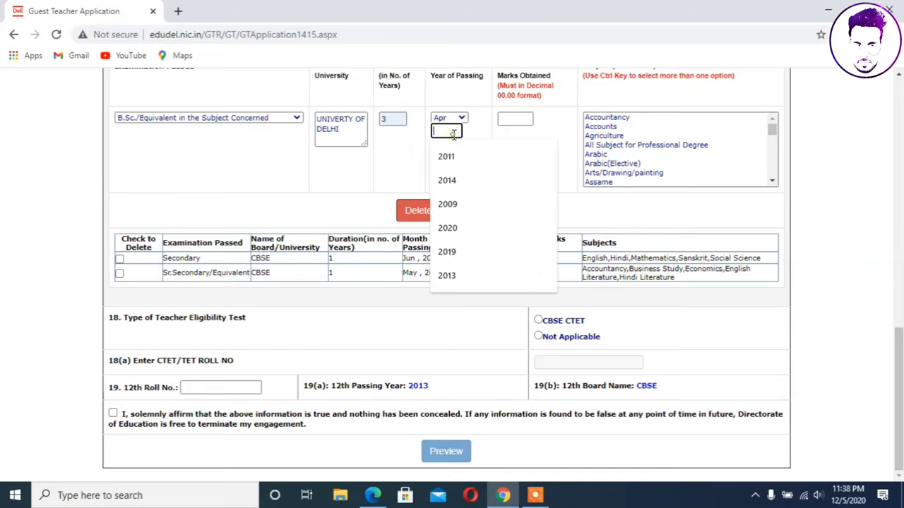
type("2016")
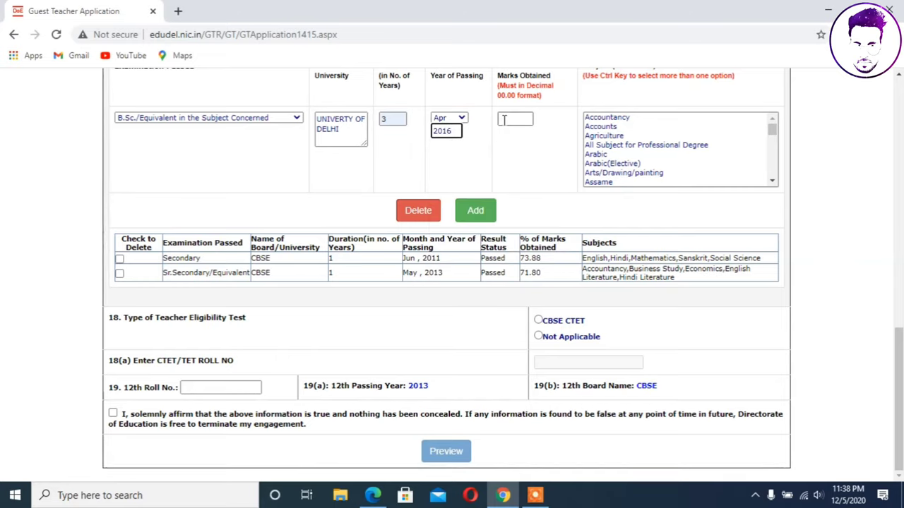
left_click(503, 119)
left_click(515, 191)
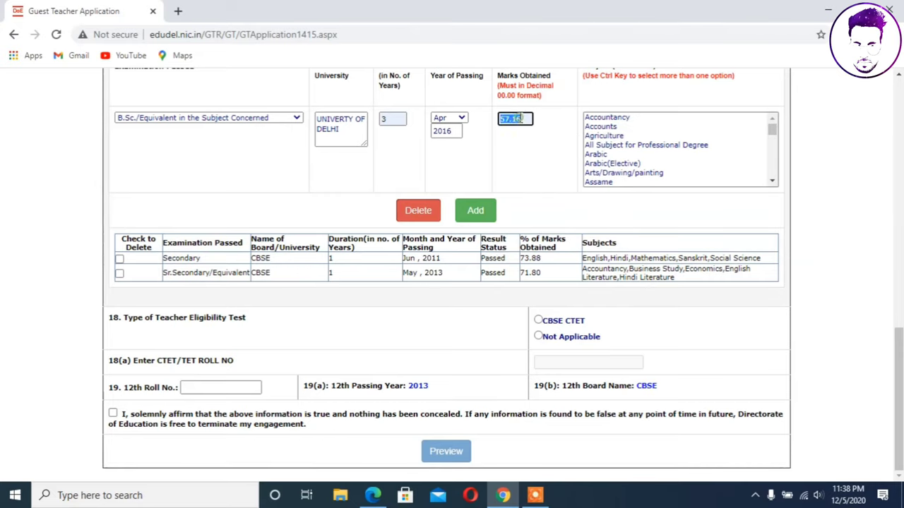
type("7")
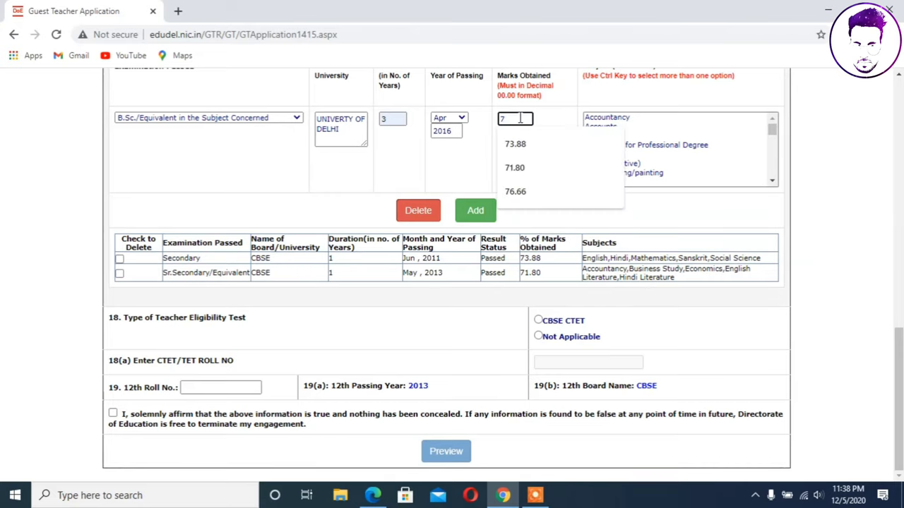
type("6.88")
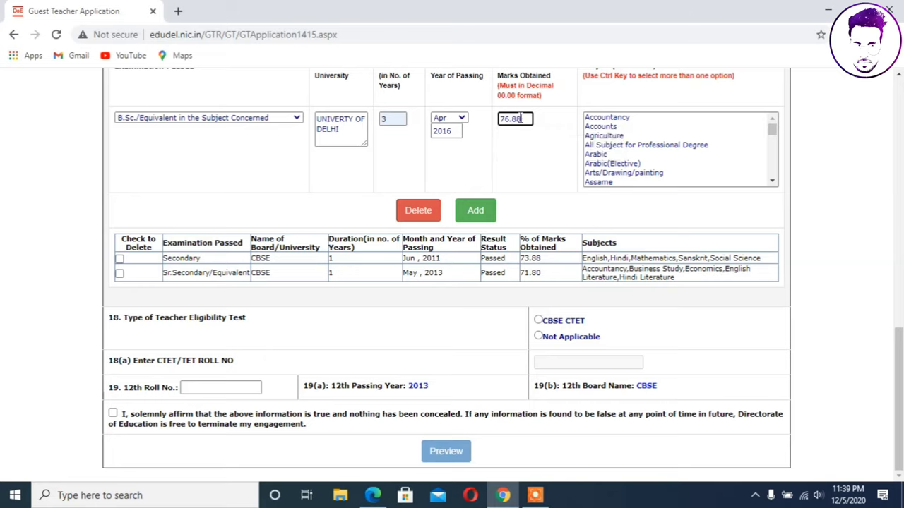
Step: Select Mathematics as the B.Sc. subject and add the B.Sc. record to the qualifications table
left_click(775, 175)
left_click(775, 176)
left_click(774, 176)
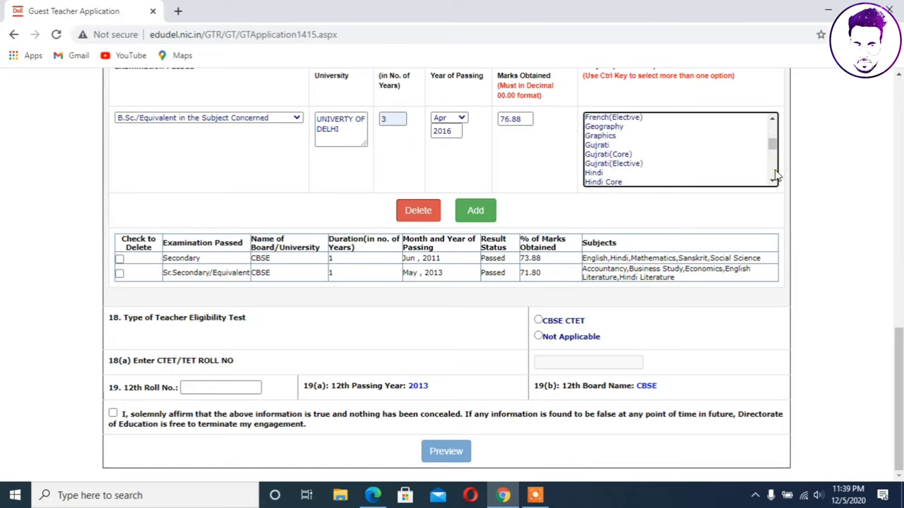
left_click(775, 175)
left_click(774, 174)
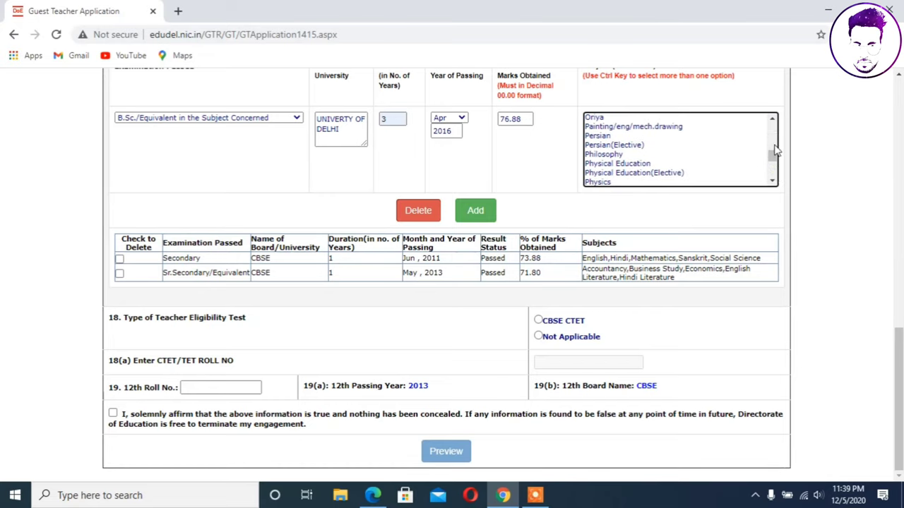
left_click(775, 147)
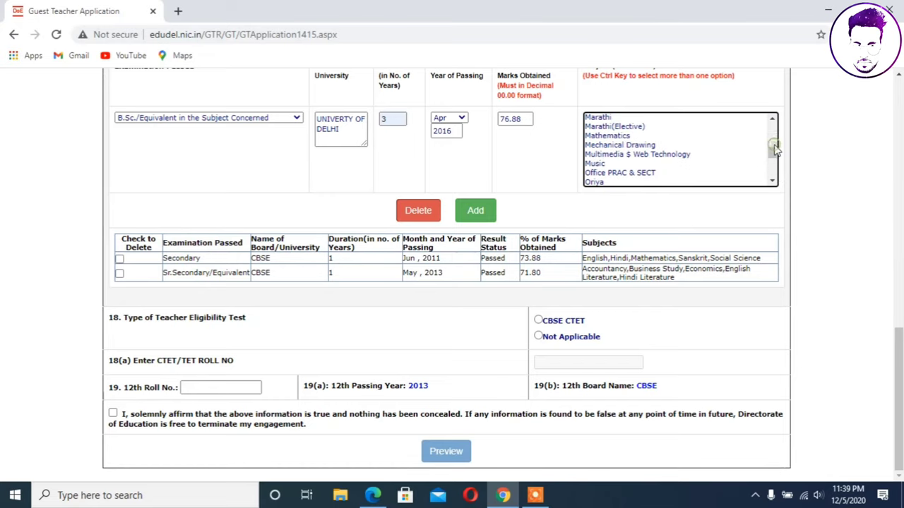
left_click(617, 136)
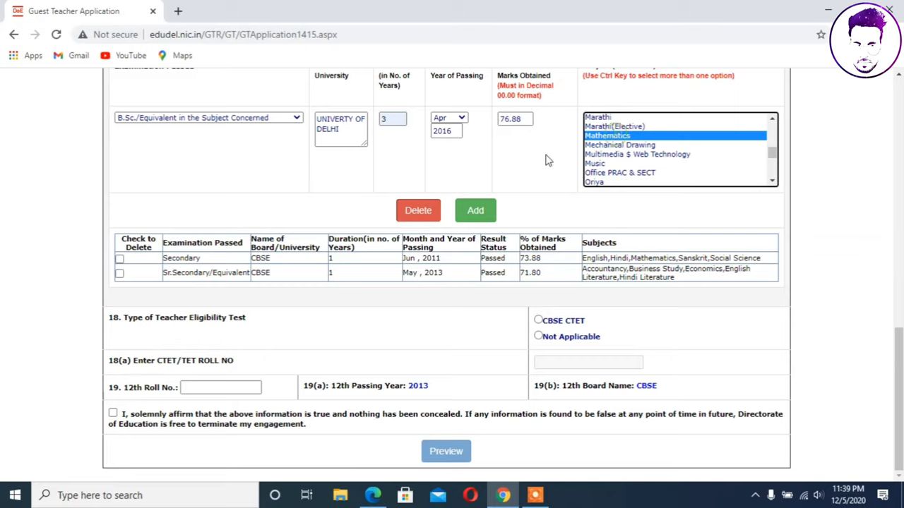
left_click(475, 212)
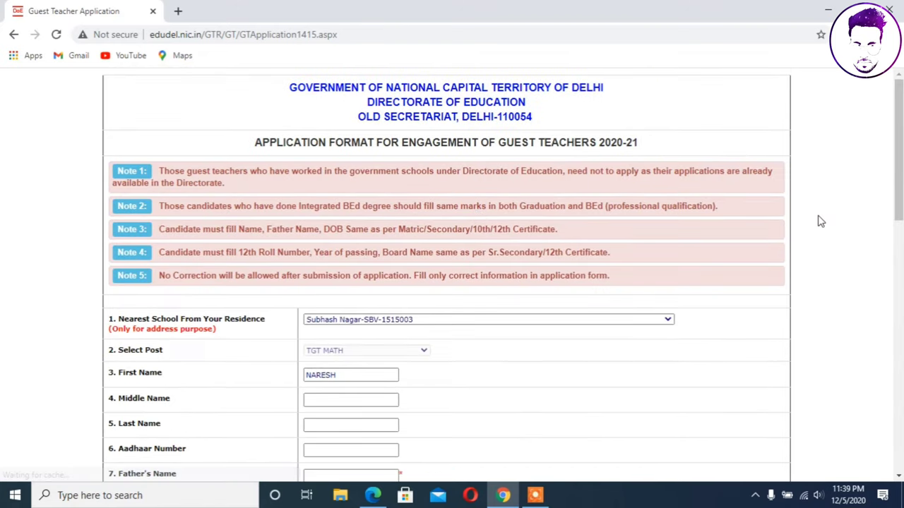
Step: Enter B.Ed./Equivalent as the next examination passed, with MDU as the university and a duration of 2 years
left_click(895, 295)
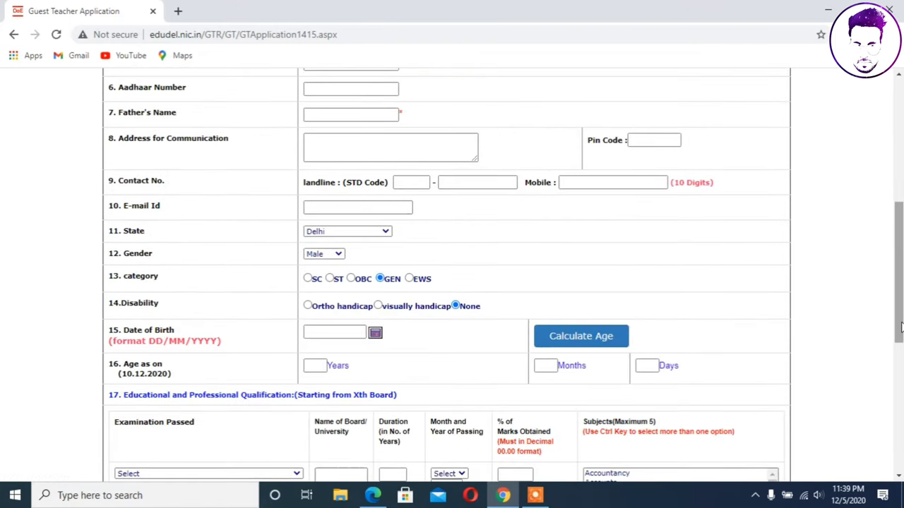
left_click(899, 371)
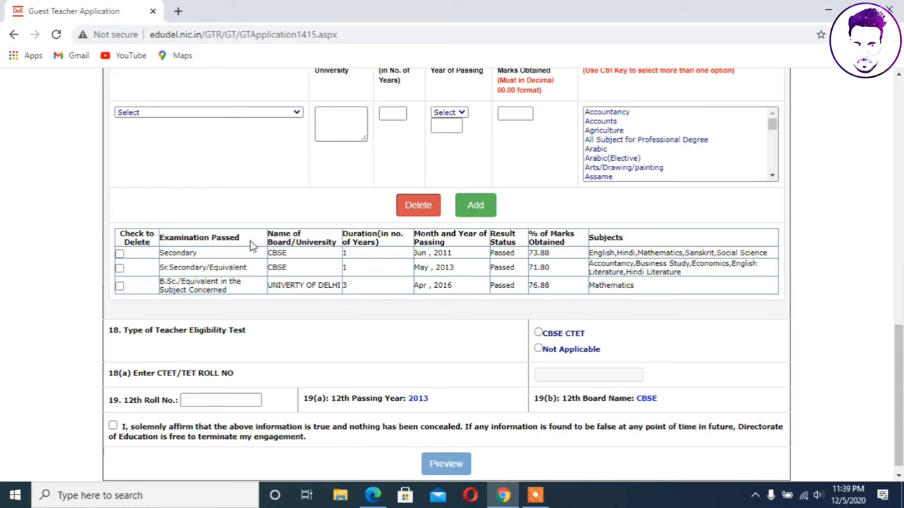
left_click(220, 113)
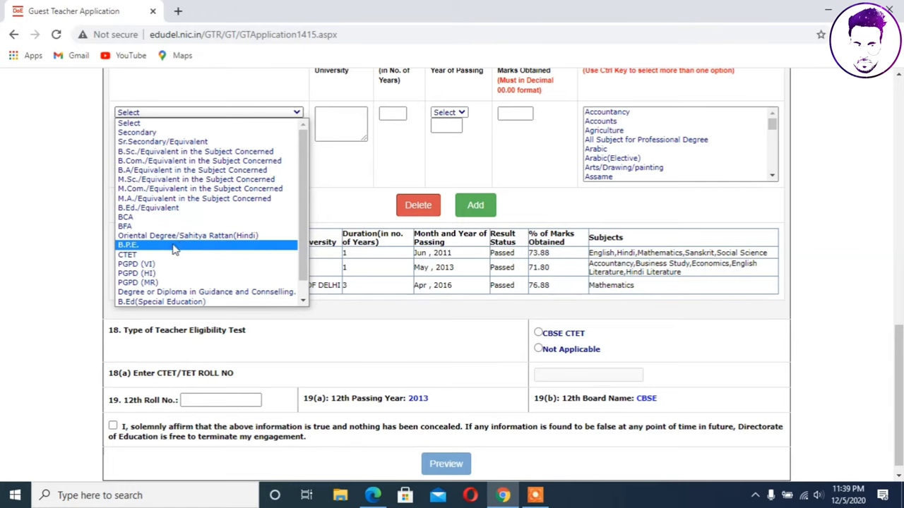
scroll(239, 218, "down", 1)
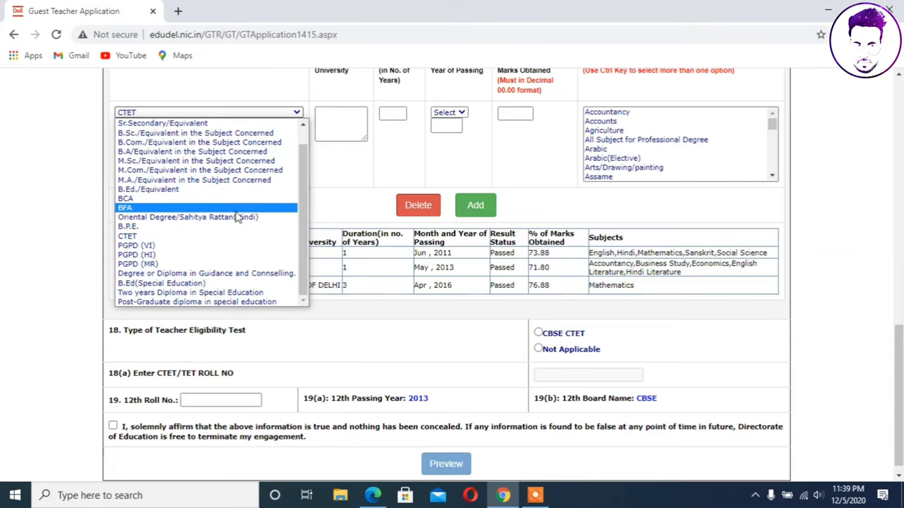
left_click(236, 189)
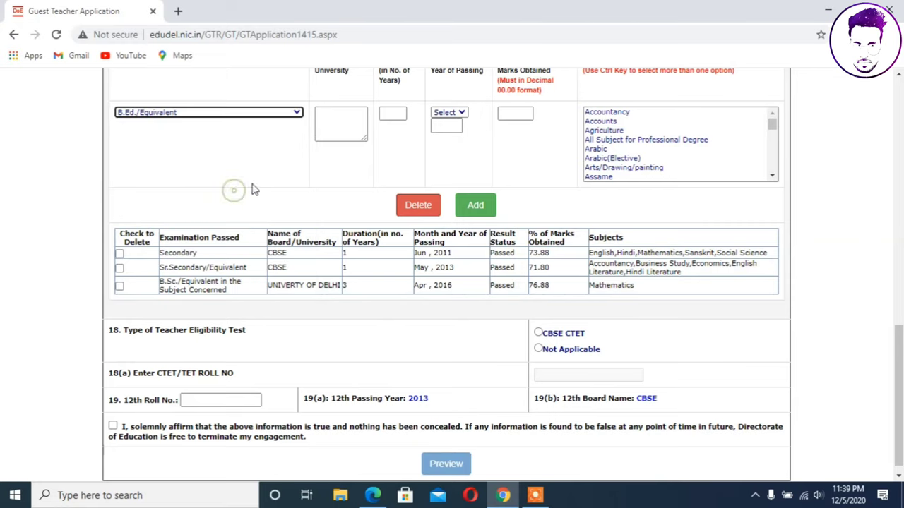
left_click(334, 126)
type("M")
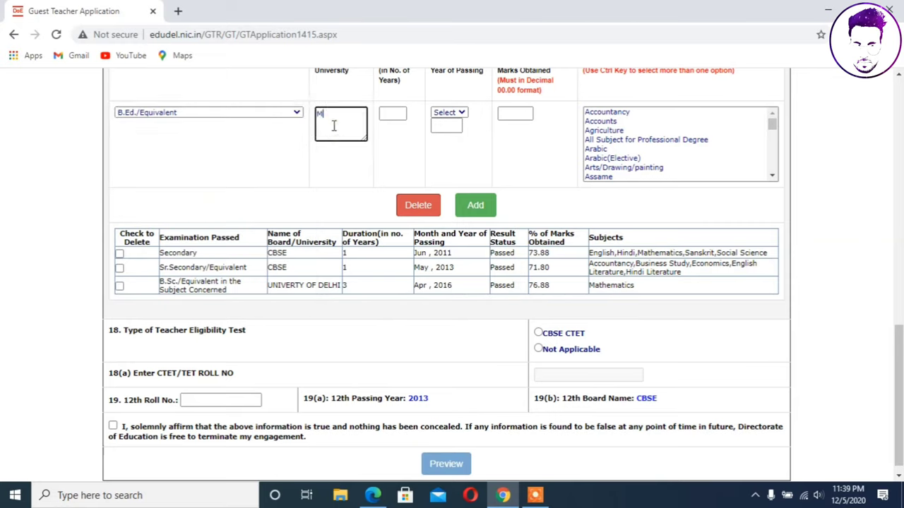
type("DU")
left_click(384, 113)
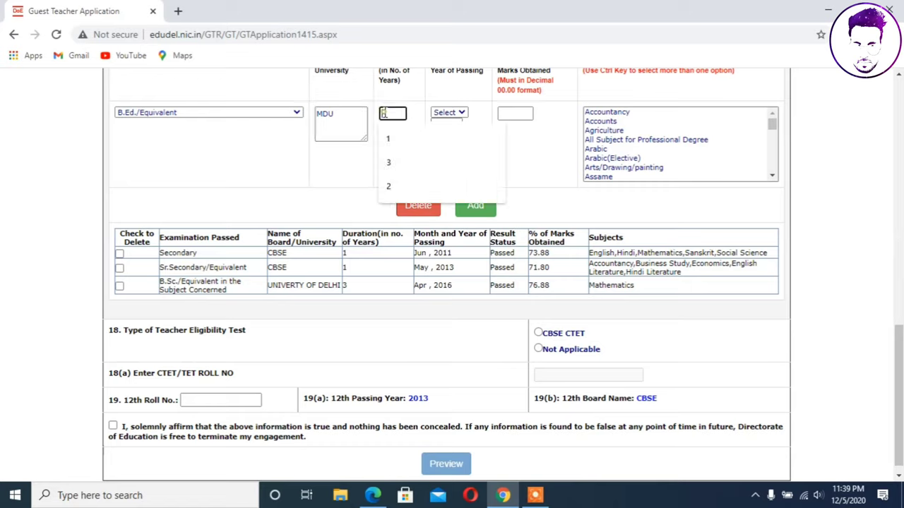
left_click(392, 183)
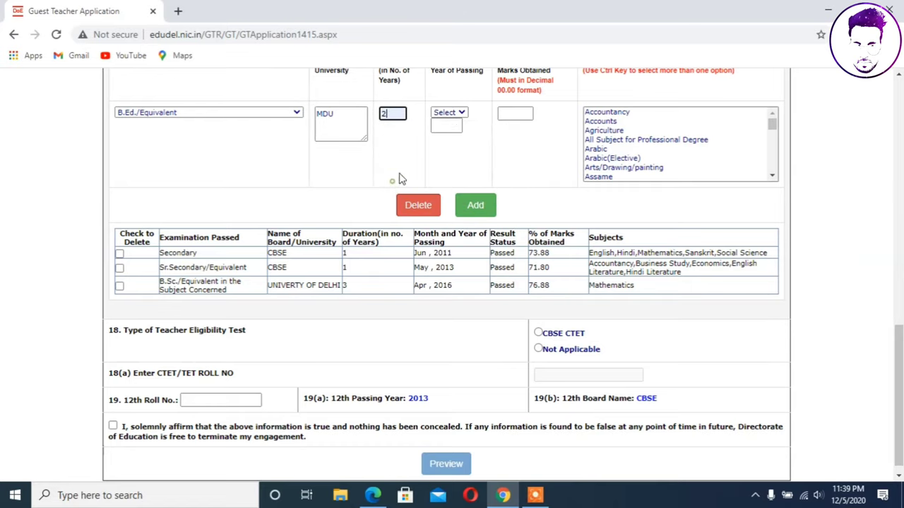
Step: Set the B.Ed. examination's passing date to May 2018 and its marks percentage to 76.88
left_click(452, 115)
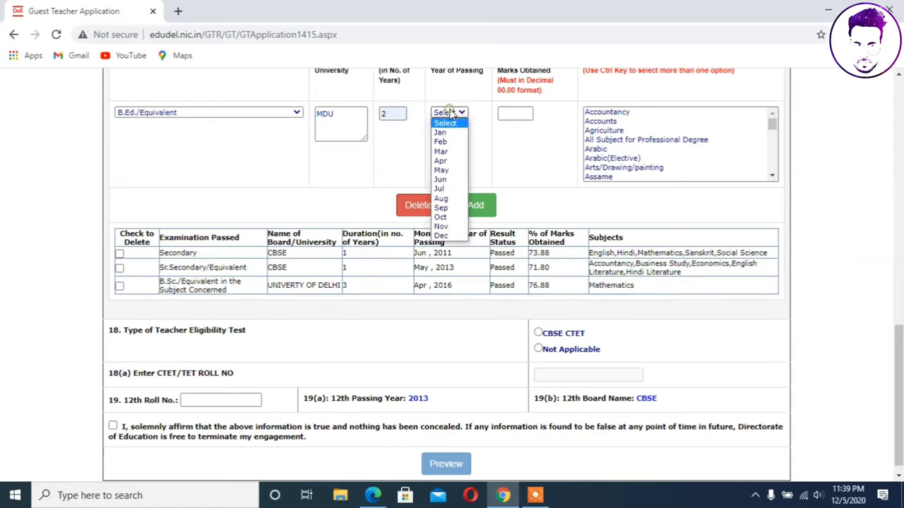
left_click(445, 172)
left_click(445, 127)
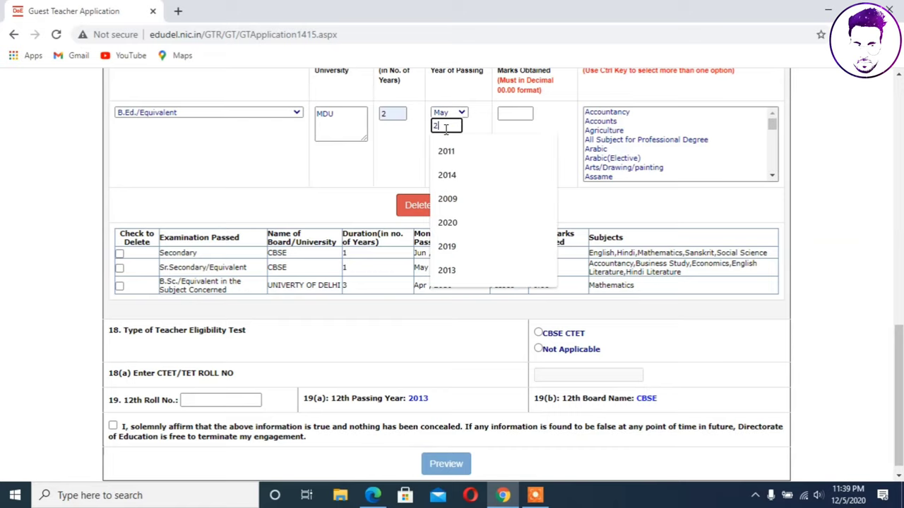
type("2018")
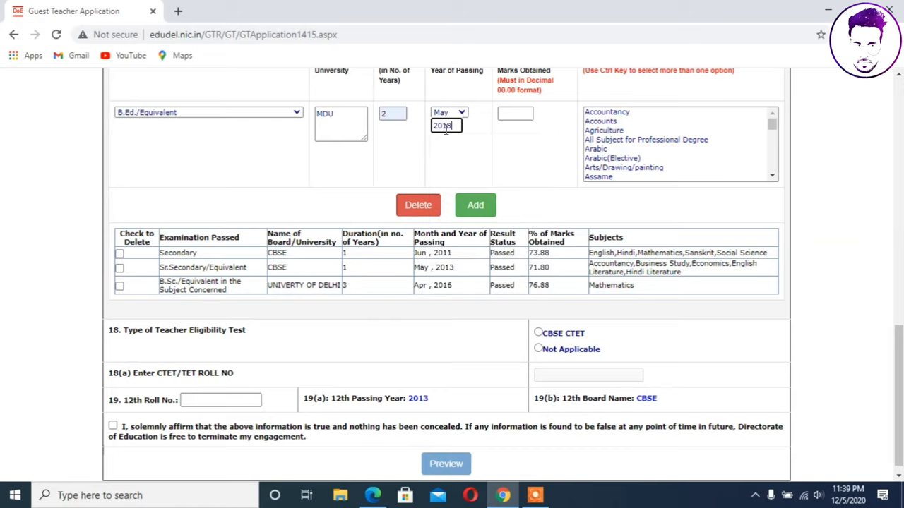
left_click(507, 113)
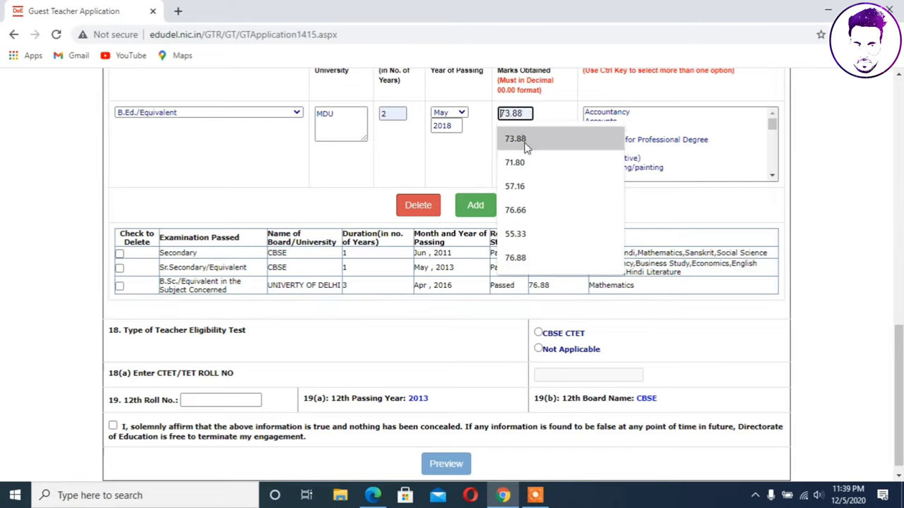
left_click(523, 256)
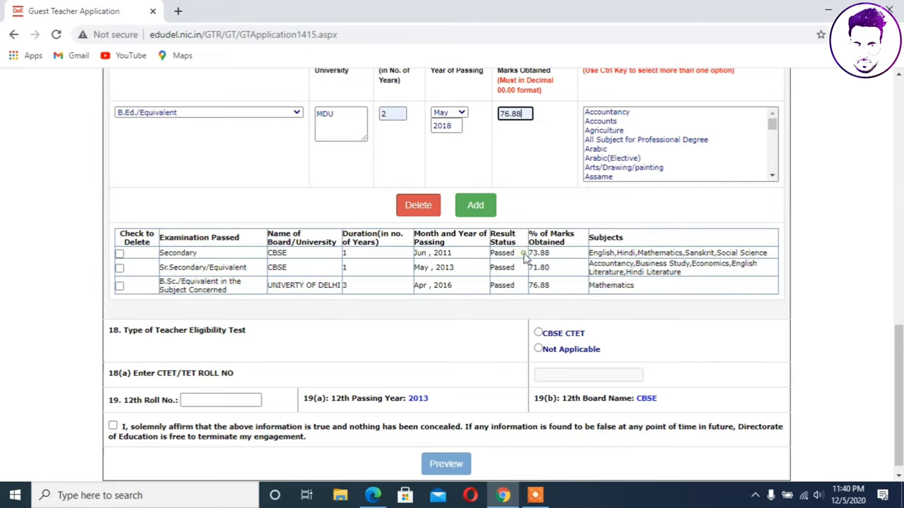
Step: Select Mathematics as the B.Ed. subject and add the B.Ed. record to the qualifications table
left_click(772, 156)
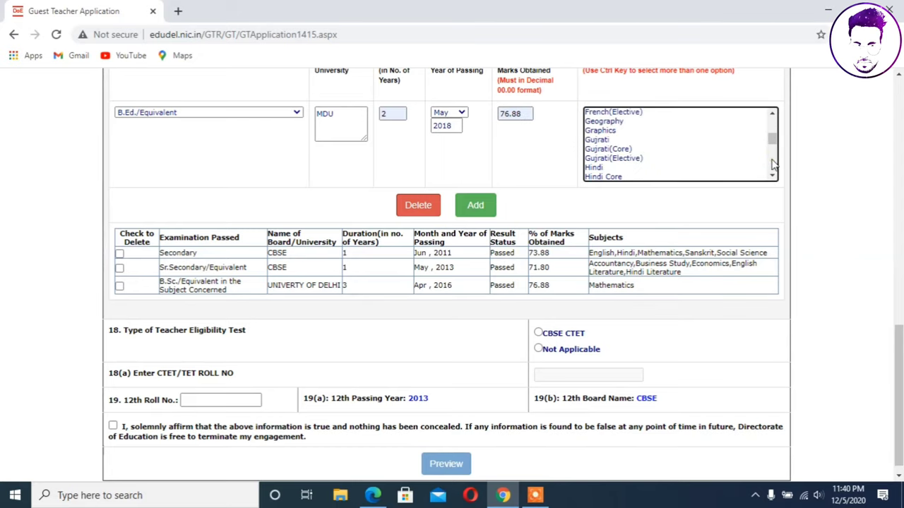
scroll(772, 164, "down", 4)
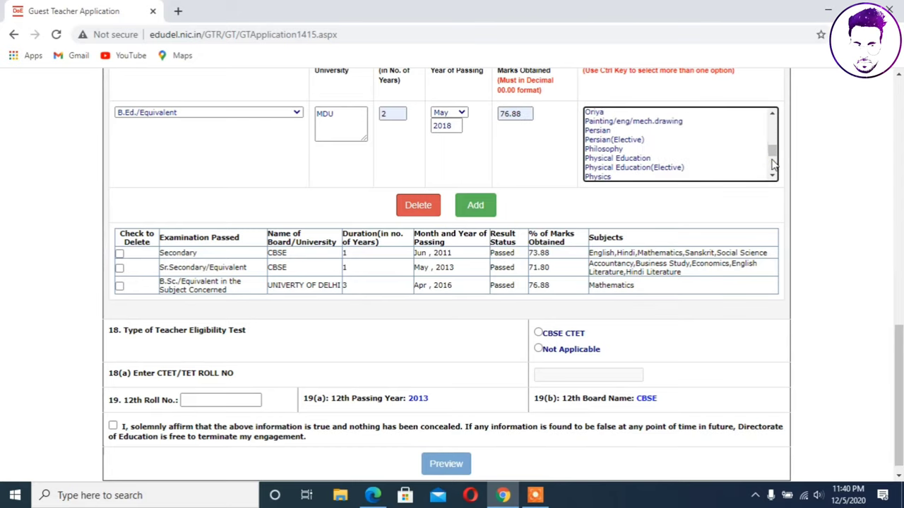
left_click(772, 163)
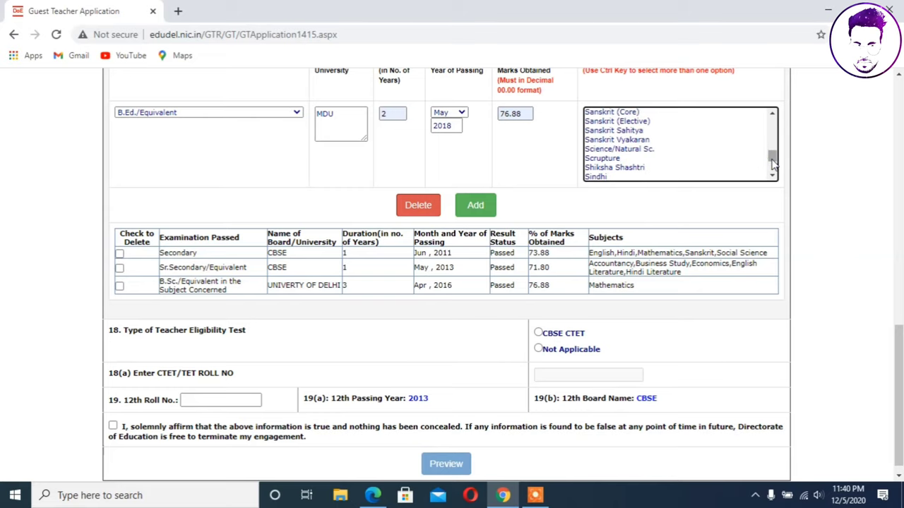
left_click(772, 164)
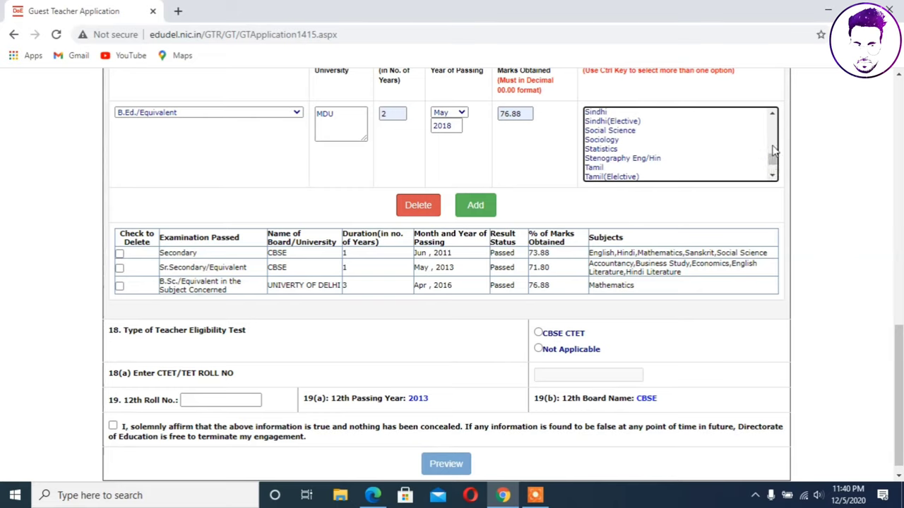
left_click(772, 146)
left_click(772, 147)
left_click(773, 140)
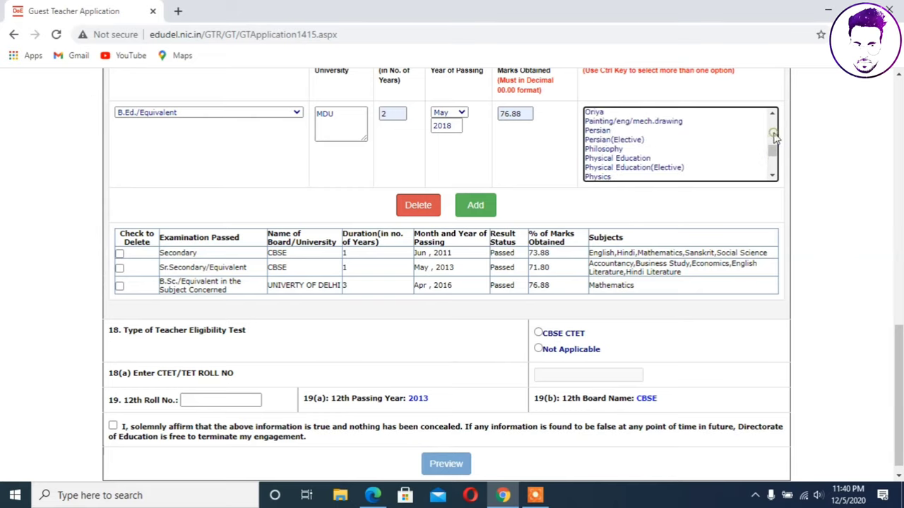
left_click(773, 138)
left_click(774, 137)
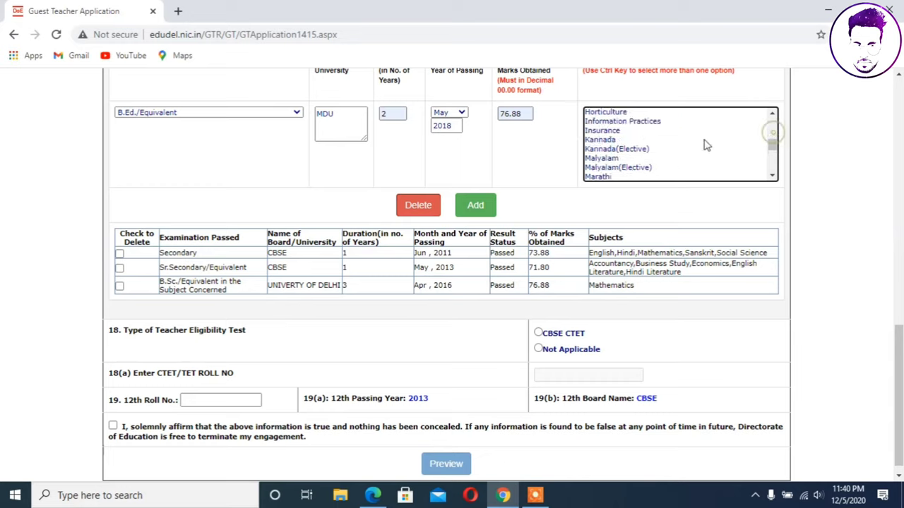
left_click(770, 176)
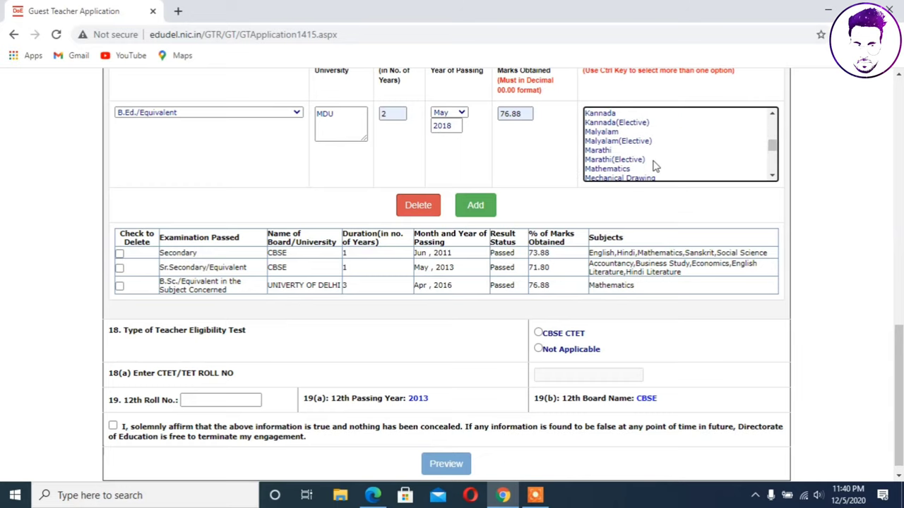
left_click(624, 170)
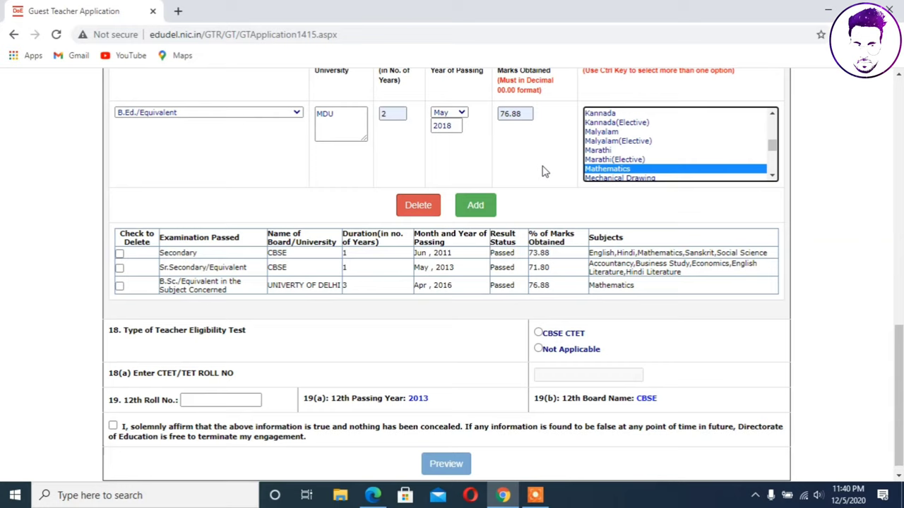
left_click(476, 212)
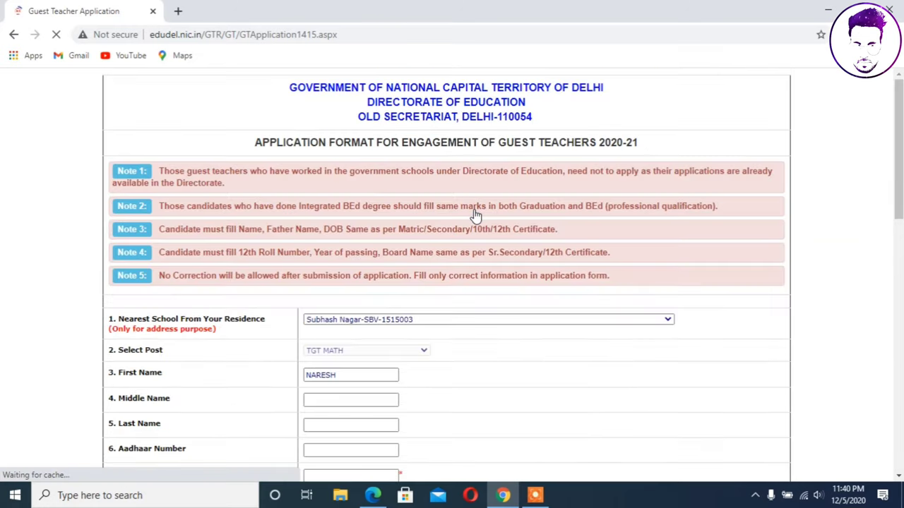
scroll(692, 346, "down", 10)
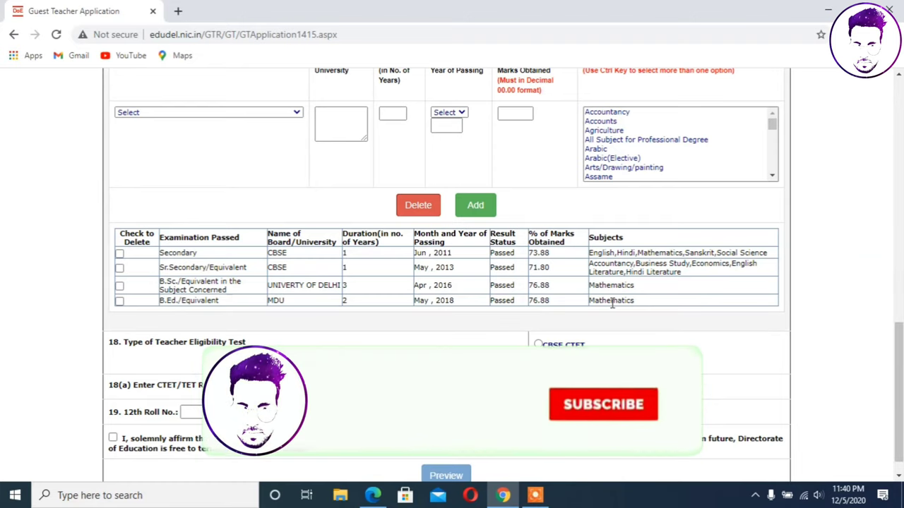
double_click(610, 301)
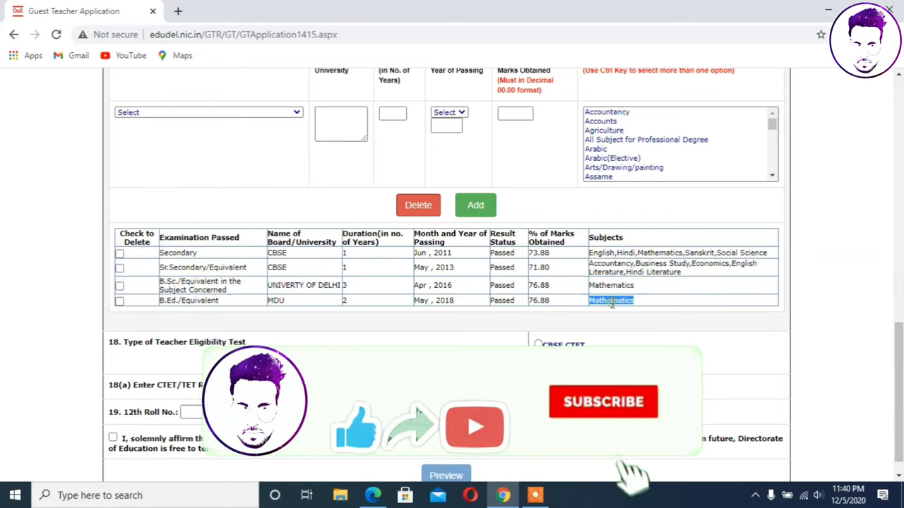
Step: Enter CTET as the next examination passed, with CBSE as the board and a duration of 1 year
left_click(280, 115)
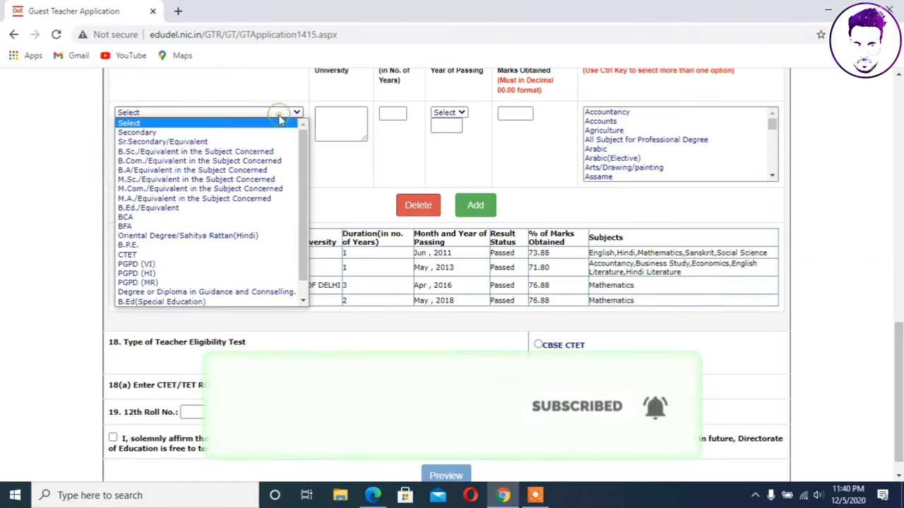
left_click(194, 255)
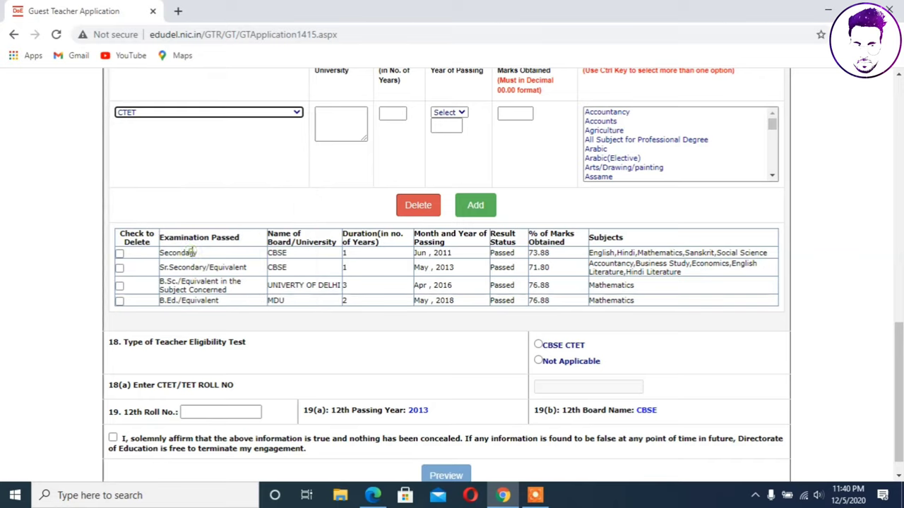
left_click(340, 124)
type("C")
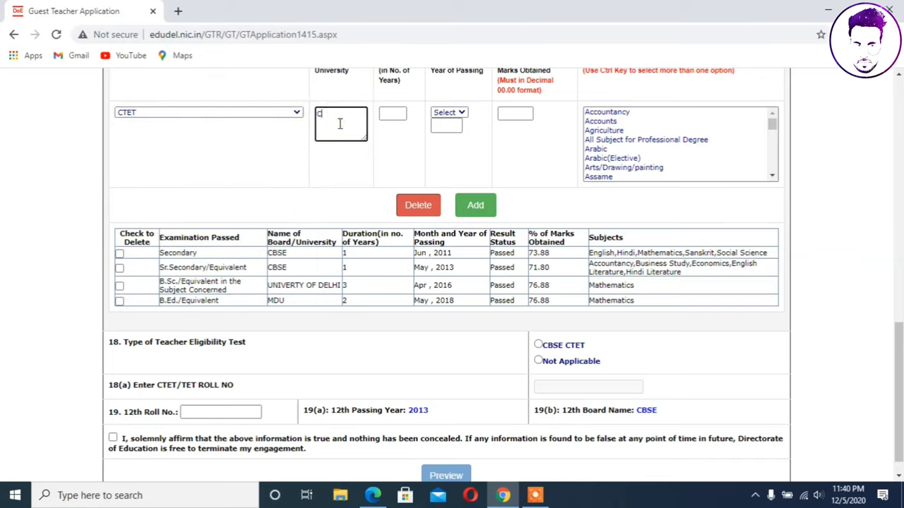
type("BSE")
left_click(392, 115)
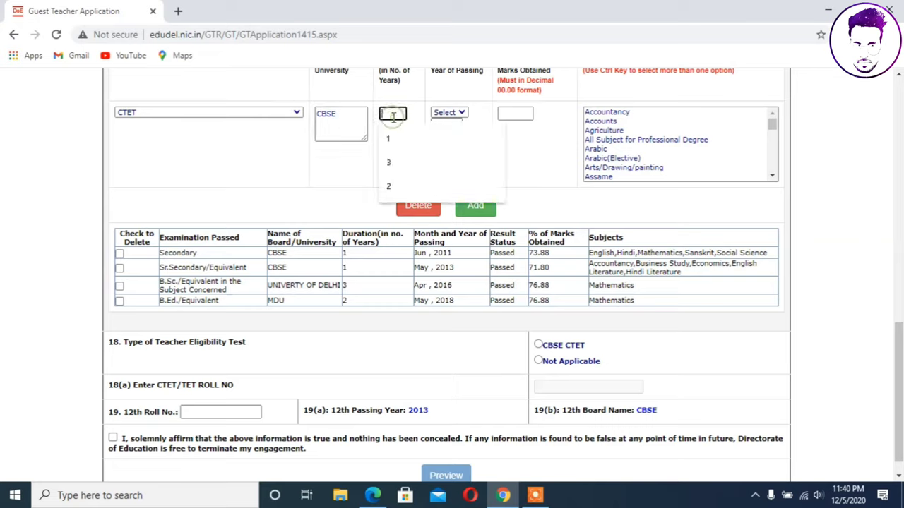
left_click(394, 134)
Step: Set the CTET examination's passing date to December 2019 and its marks percentage to 65.65
left_click(456, 116)
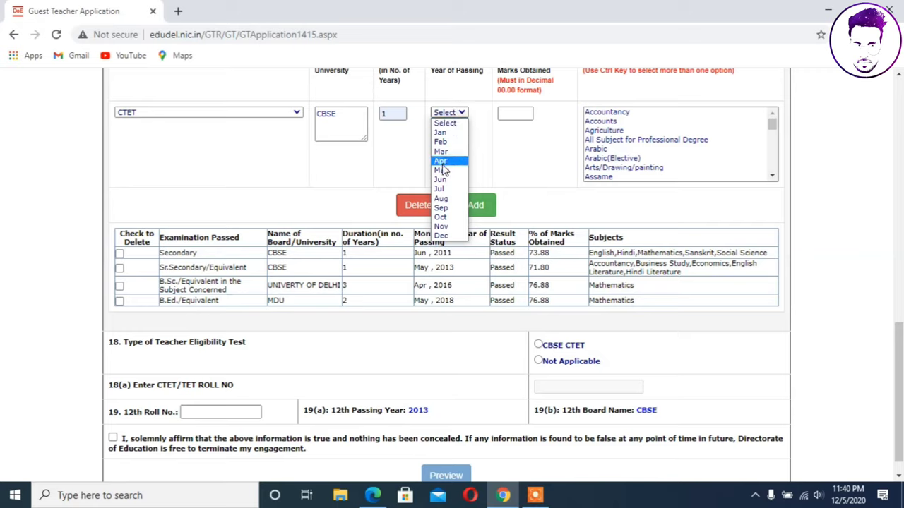
left_click(441, 163)
left_click(442, 125)
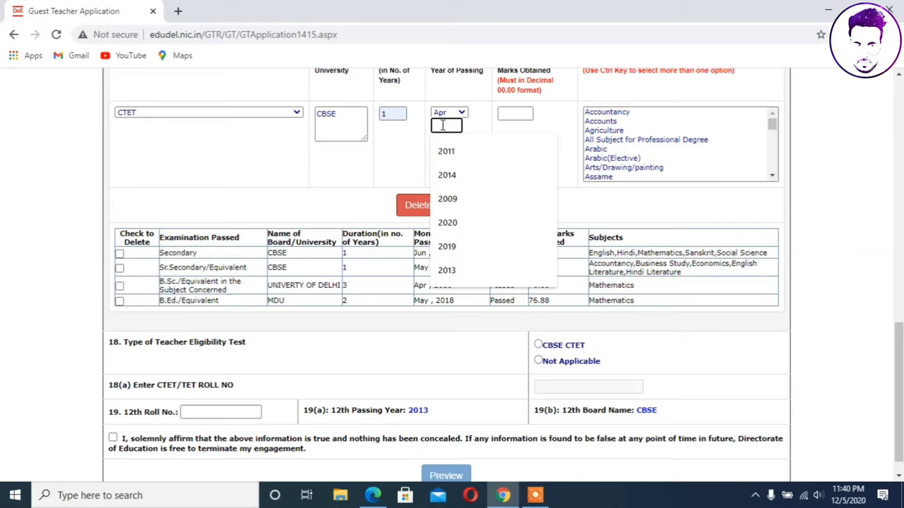
type("2019")
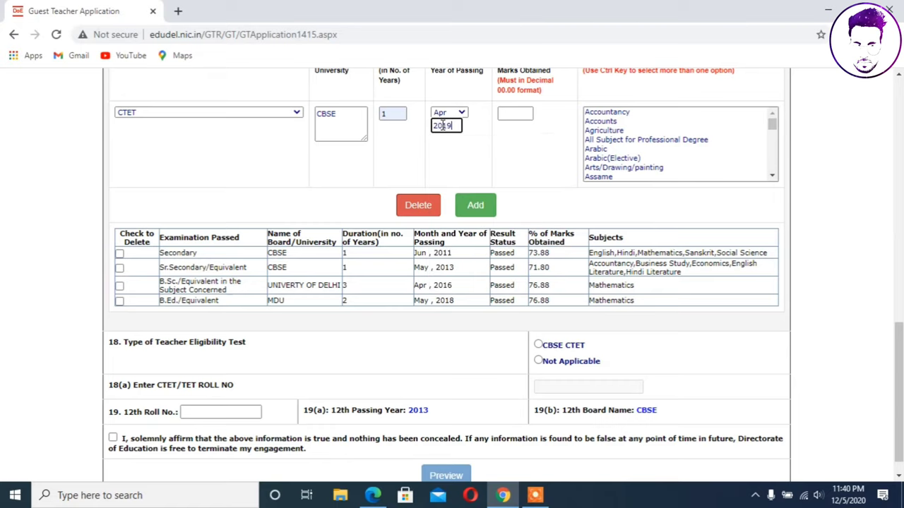
left_click(455, 113)
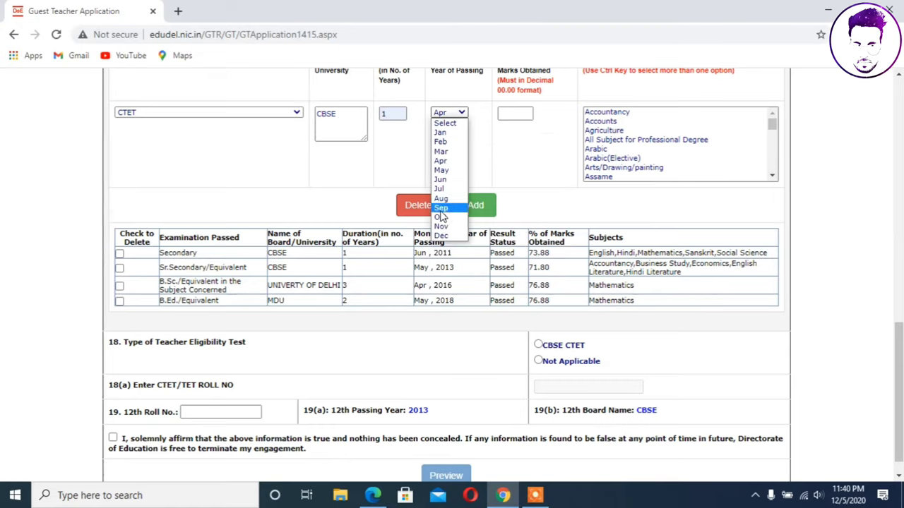
left_click(441, 235)
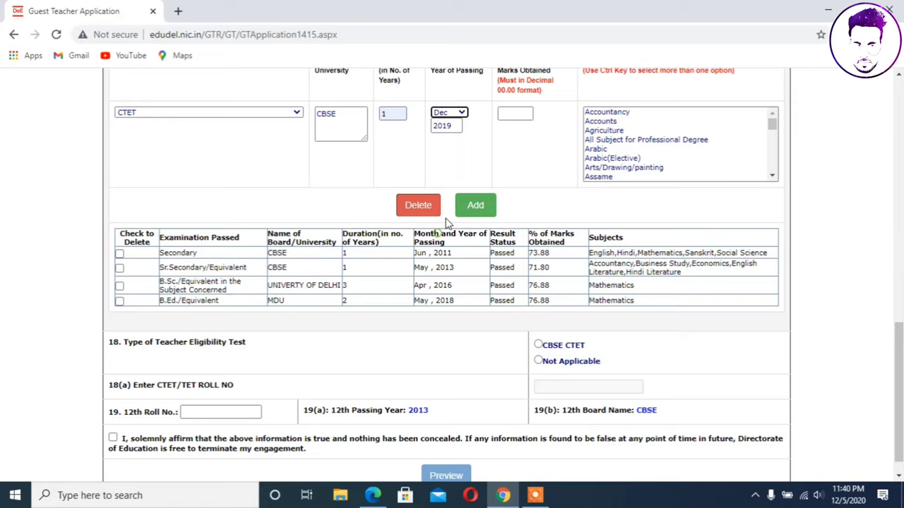
left_click(519, 113)
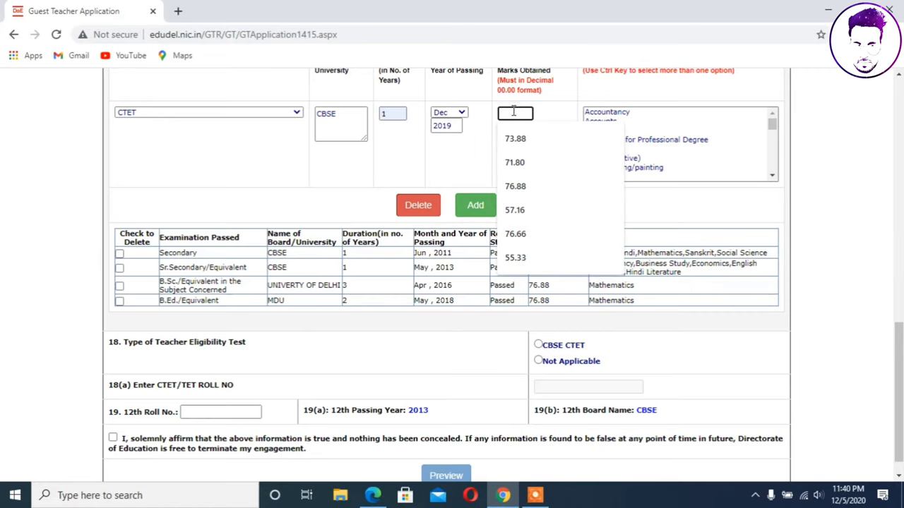
type("8")
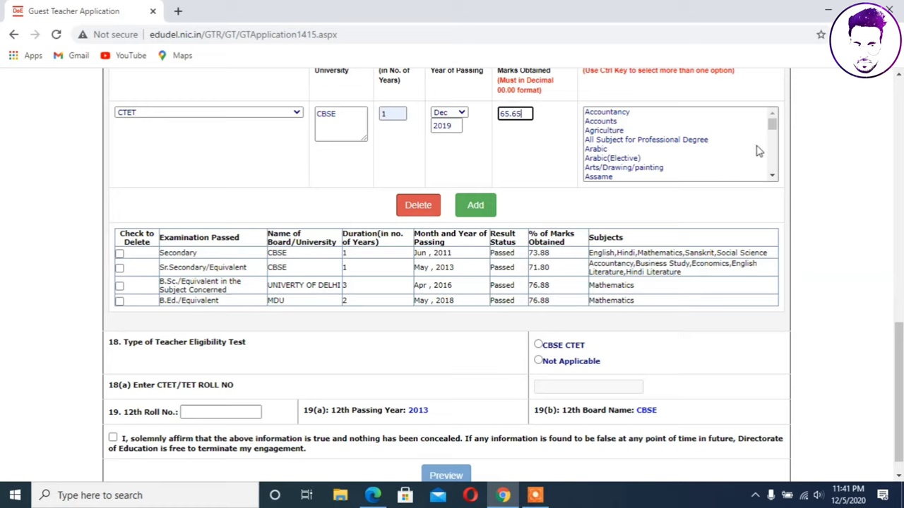
Step: Select Mathematics as the CTET subject and add the CTET record to the qualifications table
scroll(770, 158, "down", 5)
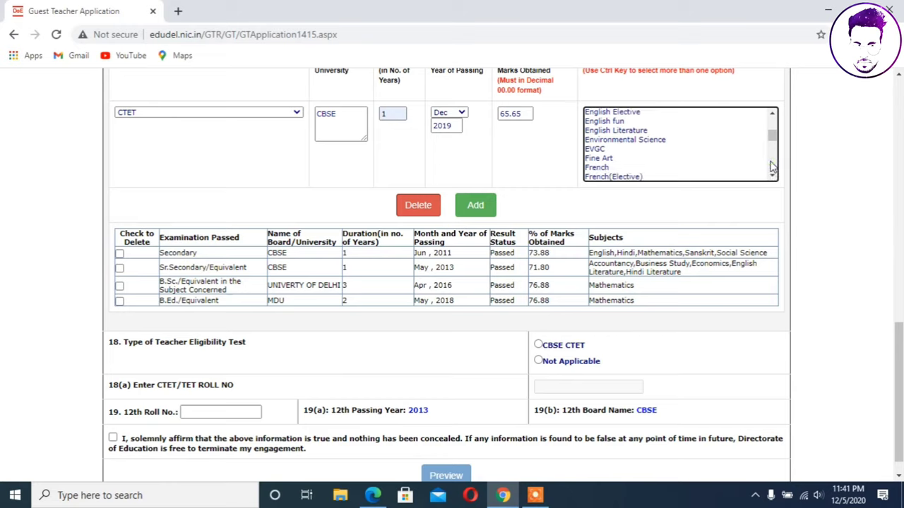
scroll(771, 166, "down", 10)
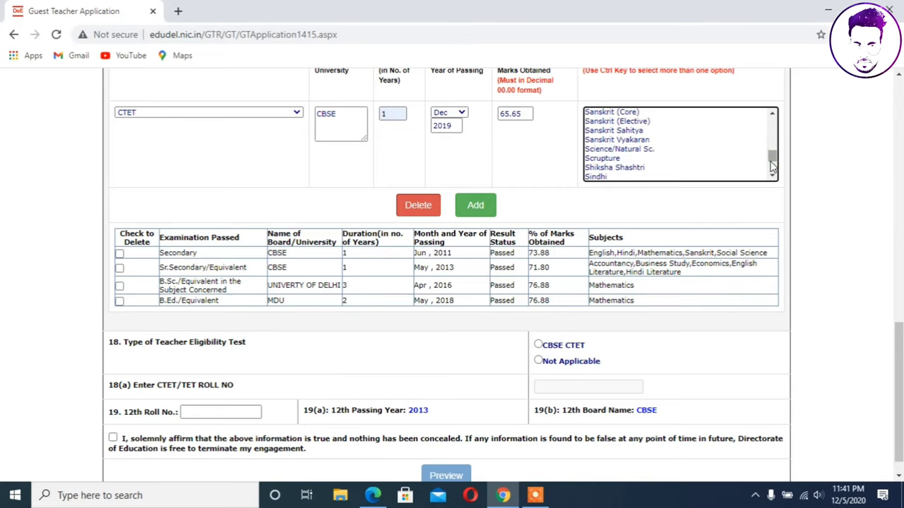
scroll(773, 171, "down", 5)
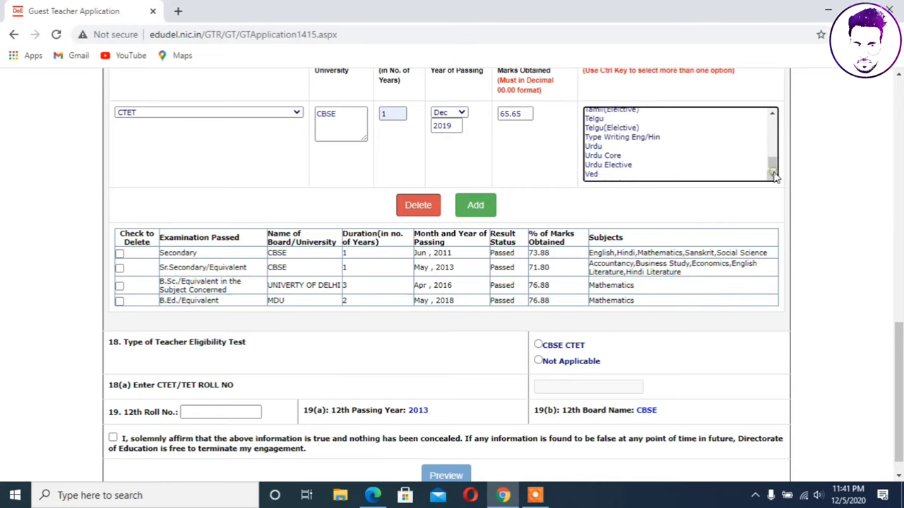
scroll(774, 177, "down", 3)
scroll(773, 138, "up", 1)
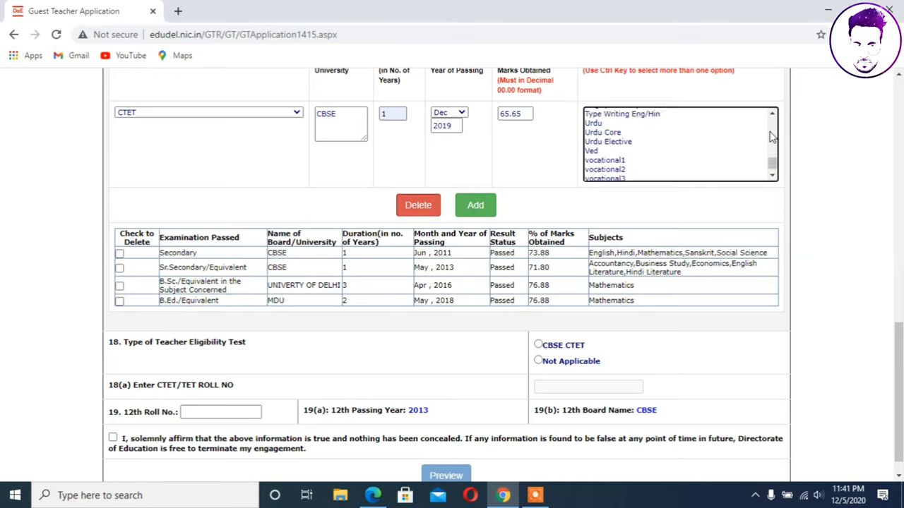
scroll(770, 130, "up", 10)
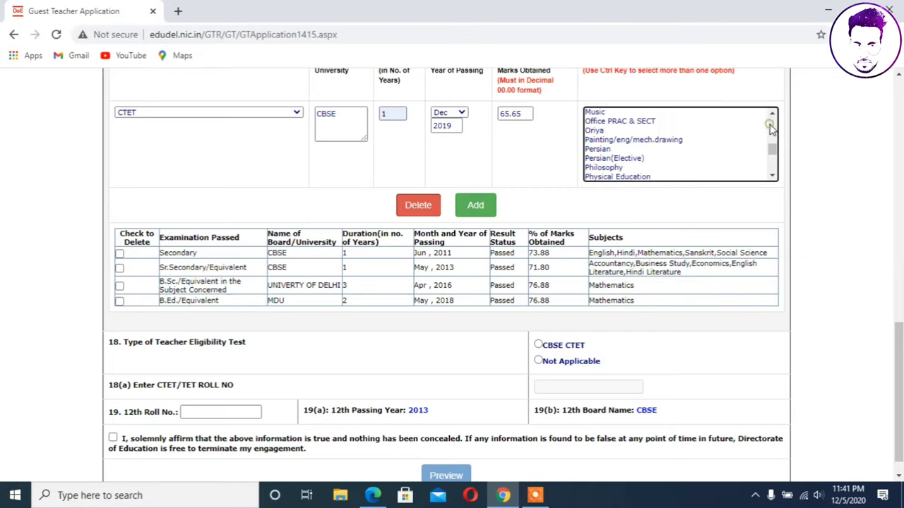
scroll(771, 127, "up", 3)
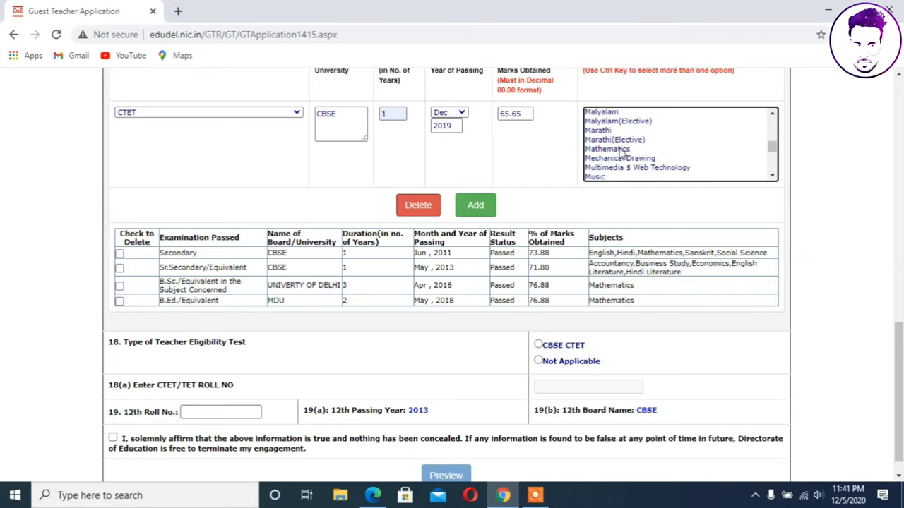
left_click(622, 150)
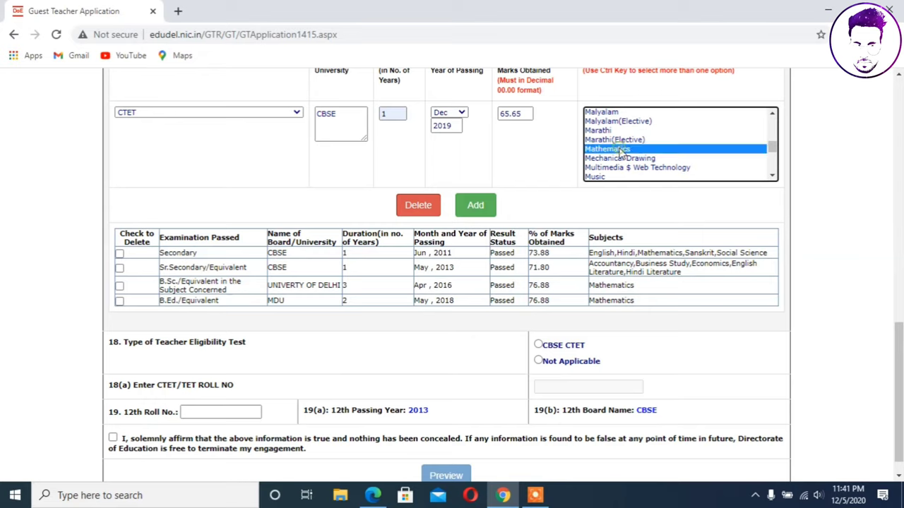
left_click(475, 206)
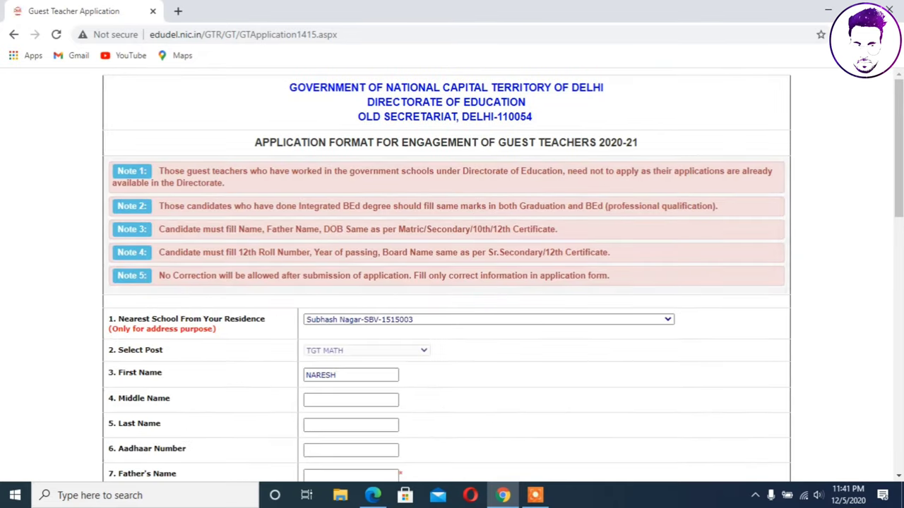
Step: Choose CBSE CTET as the type of Teacher Eligibility Test in question 18
scroll(477, 203, "down", 5)
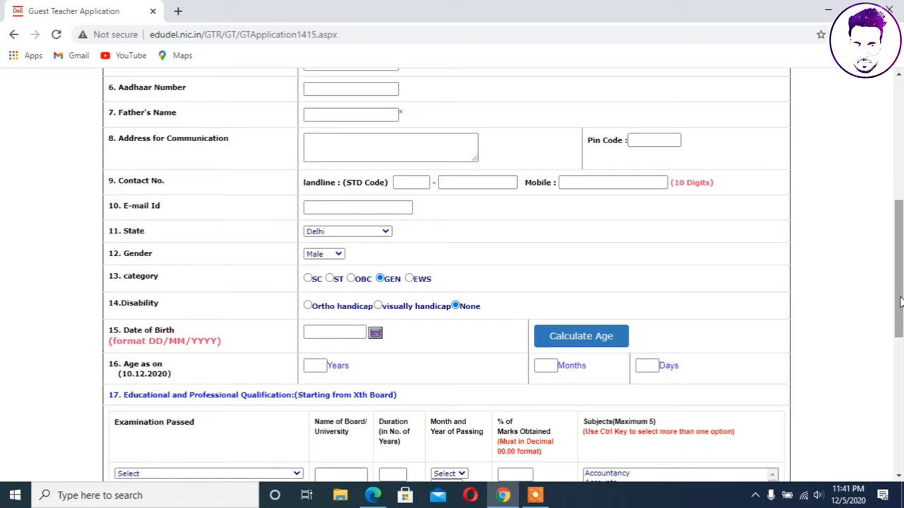
scroll(897, 304, "down", 5)
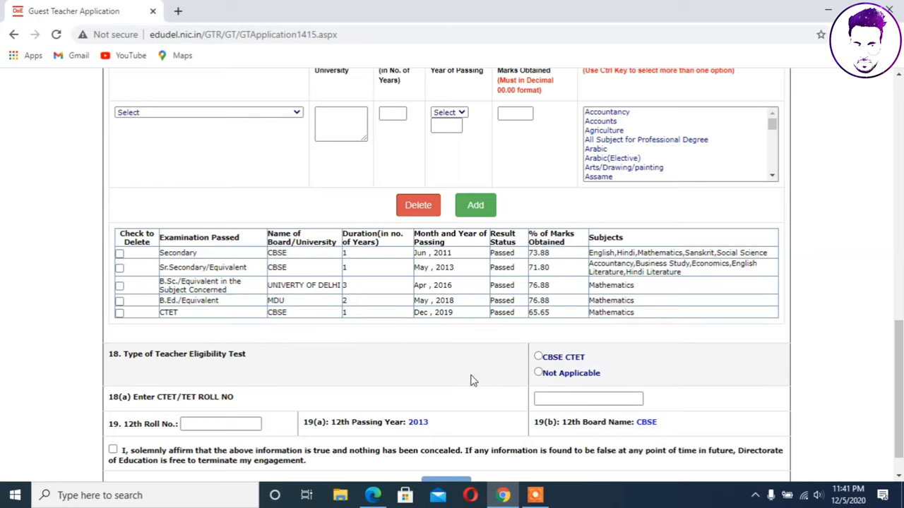
left_click(539, 358)
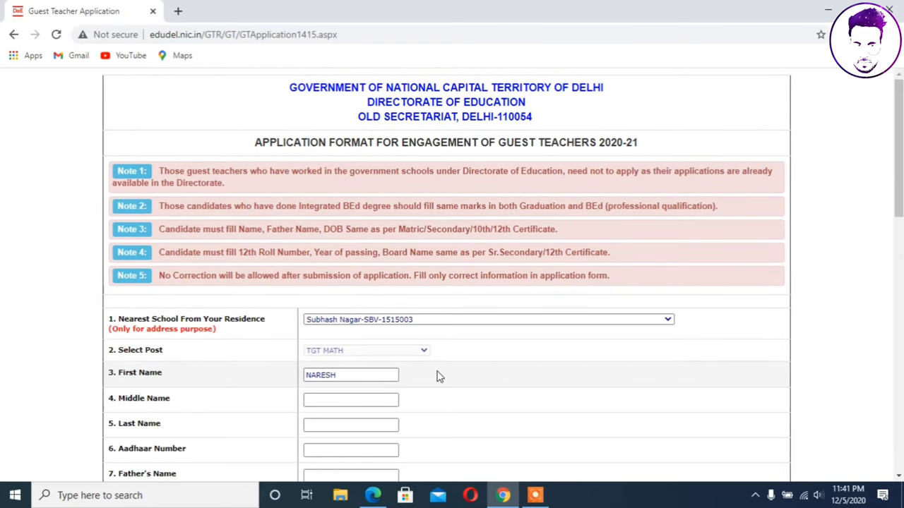
scroll(436, 377, "down", 11)
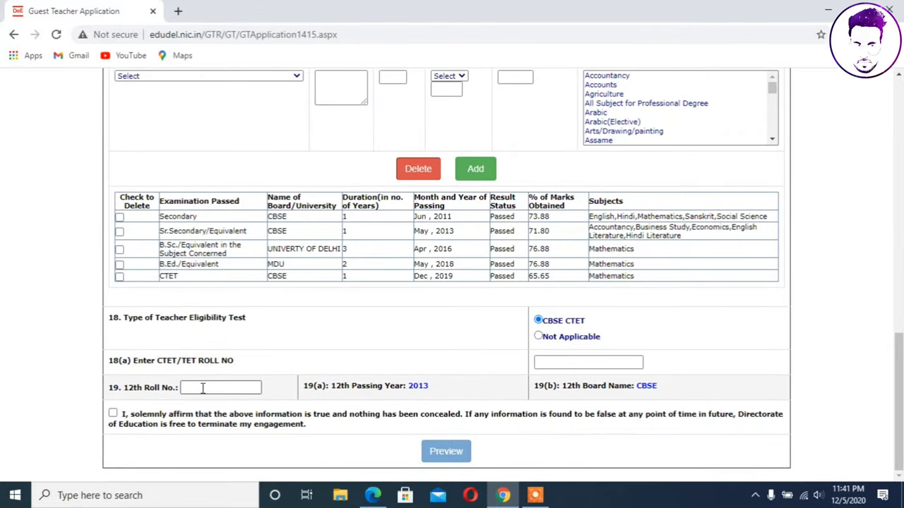
double_click(133, 387)
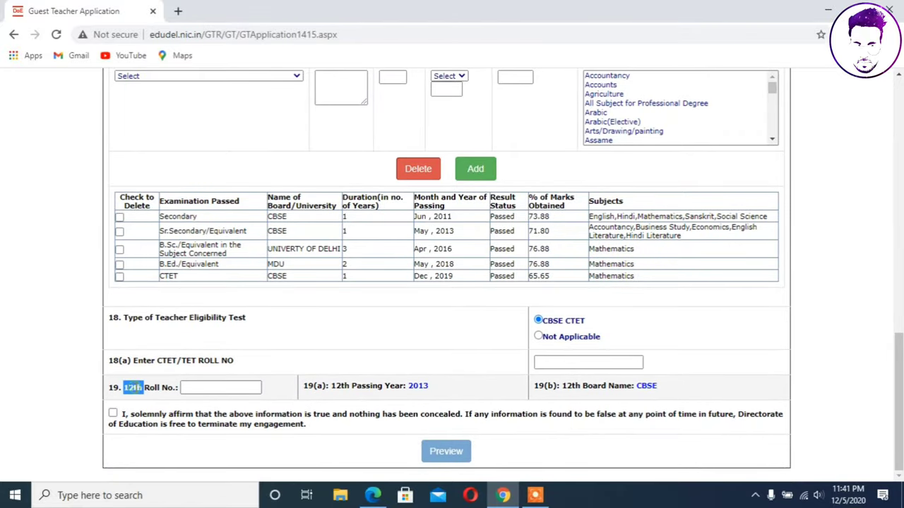
Step: Tick the declaration affirming that the information in the application is true and nothing has been concealed
triple_click(132, 388)
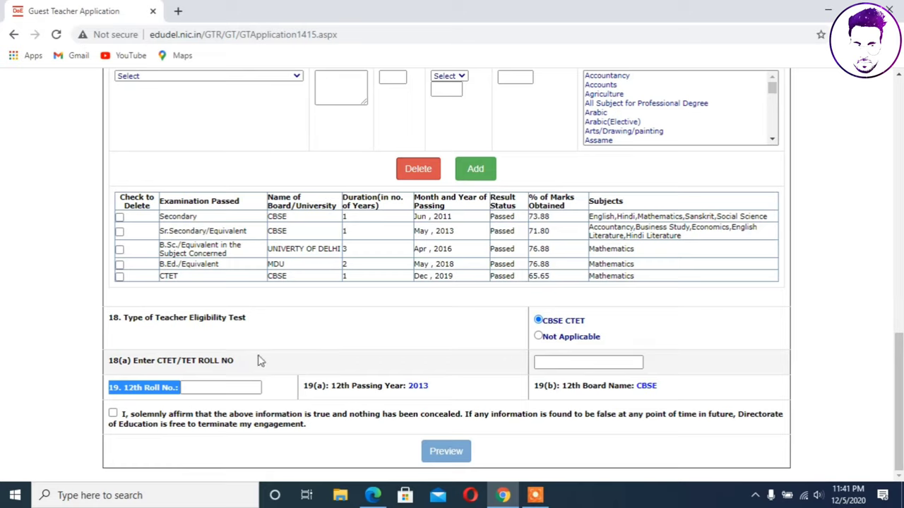
triple_click(197, 361)
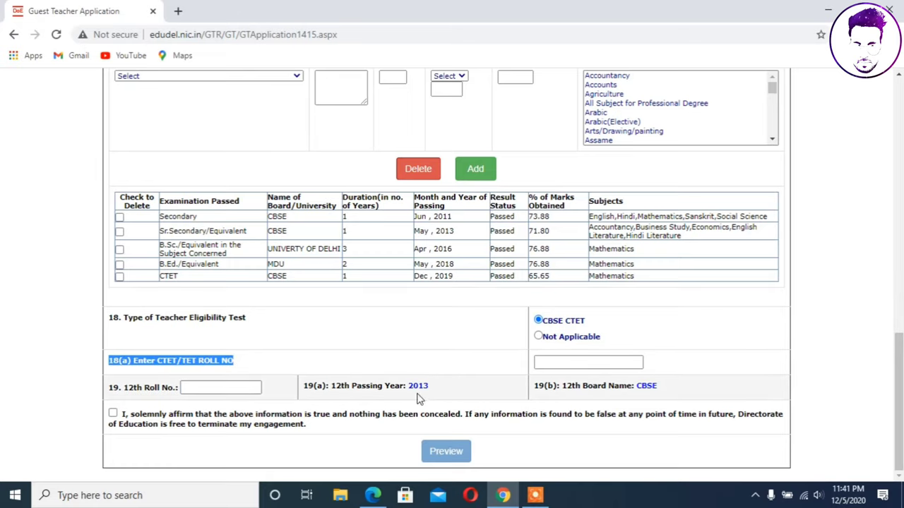
left_click(373, 415)
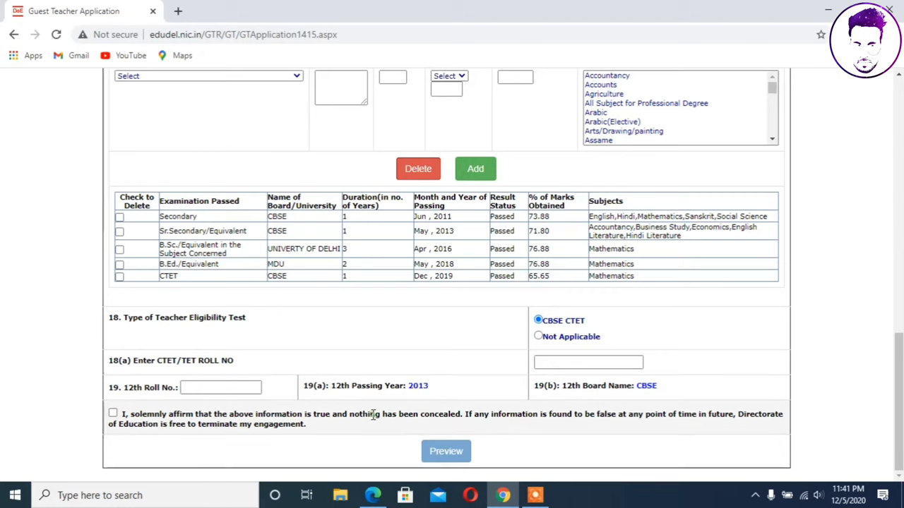
left_click(113, 414)
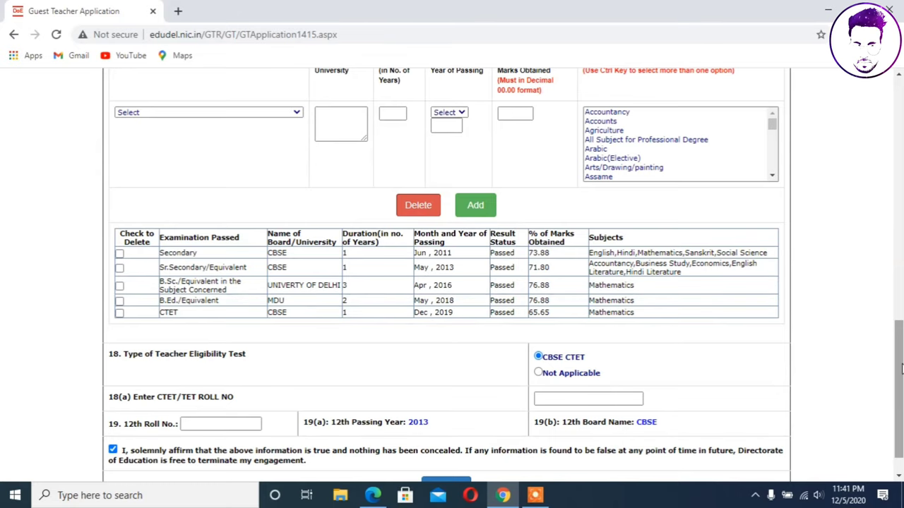
left_click(900, 469)
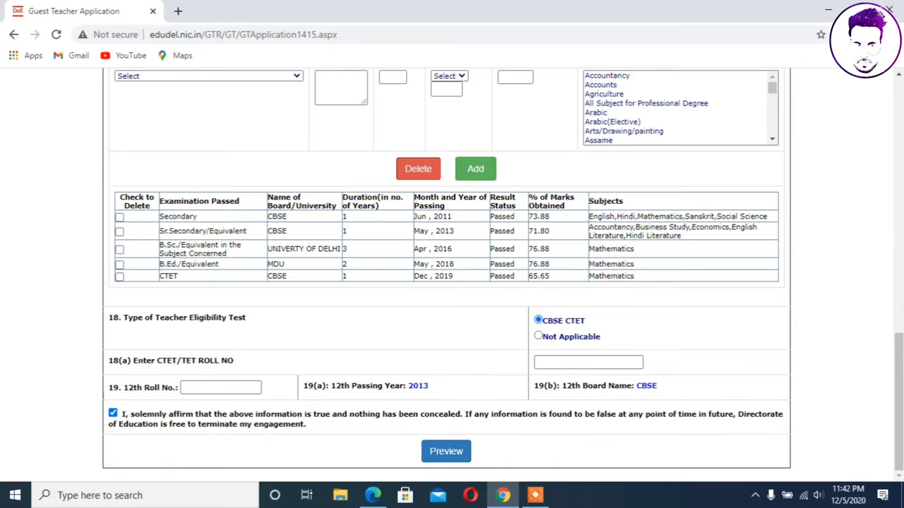
Step: Switch to Microsoft Edge to view the submission confirmation PDF showing the application number
mouse_move(373, 494)
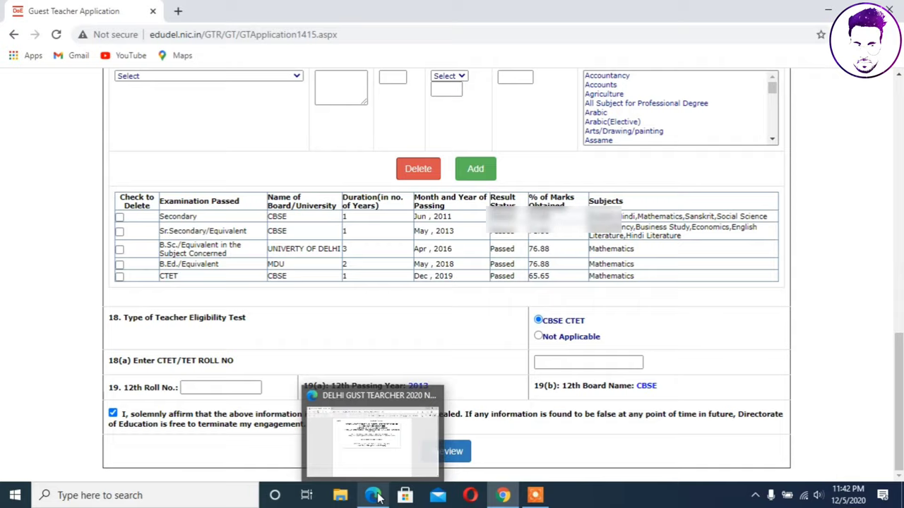
left_click(377, 446)
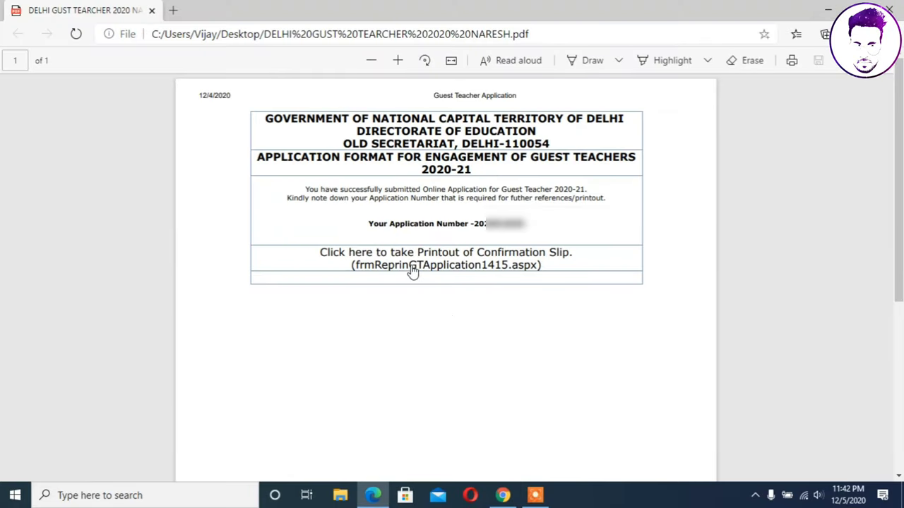
Step: Mark the application number on the confirmation page with a freehand red circle and pointer line, and undo the markings
left_click(536, 496)
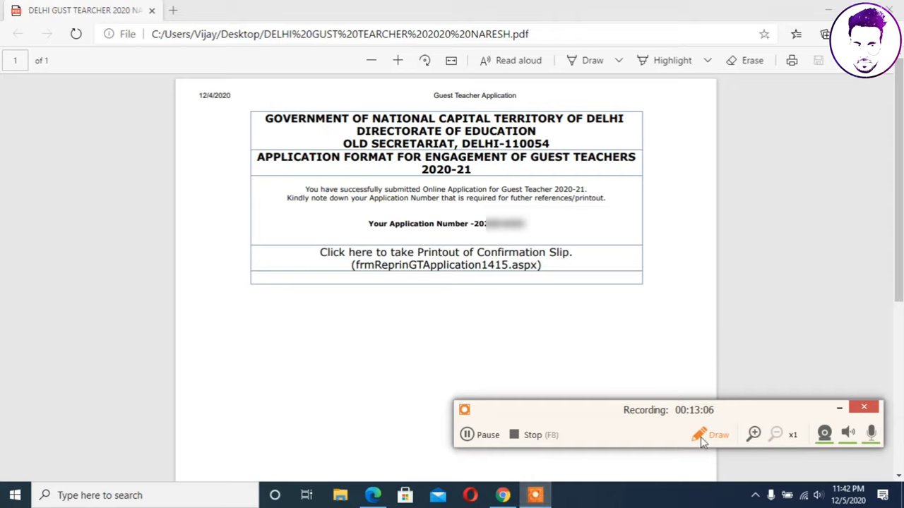
left_click(701, 437)
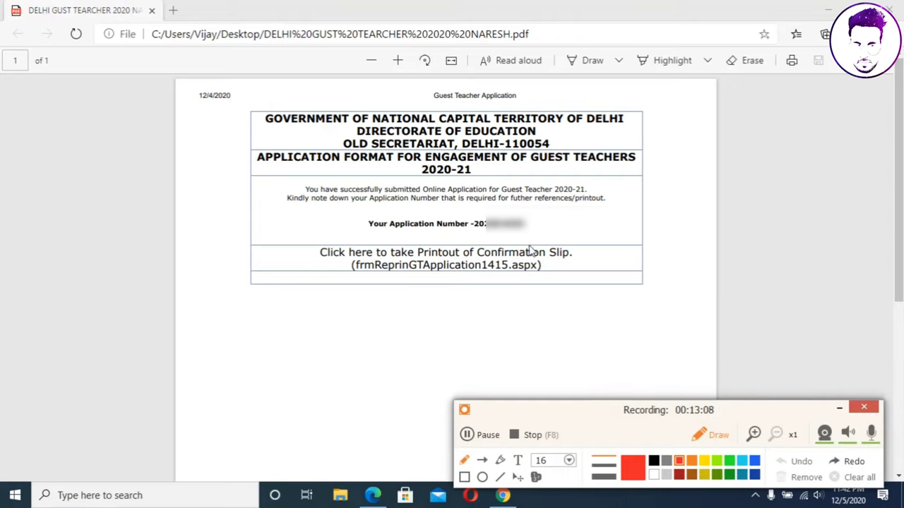
mouse_move(455, 205)
left_mouse_down()
mouse_move(398, 207)
mouse_move(440, 247)
mouse_move(481, 244)
mouse_move(522, 205)
mouse_move(427, 211)
left_mouse_up()
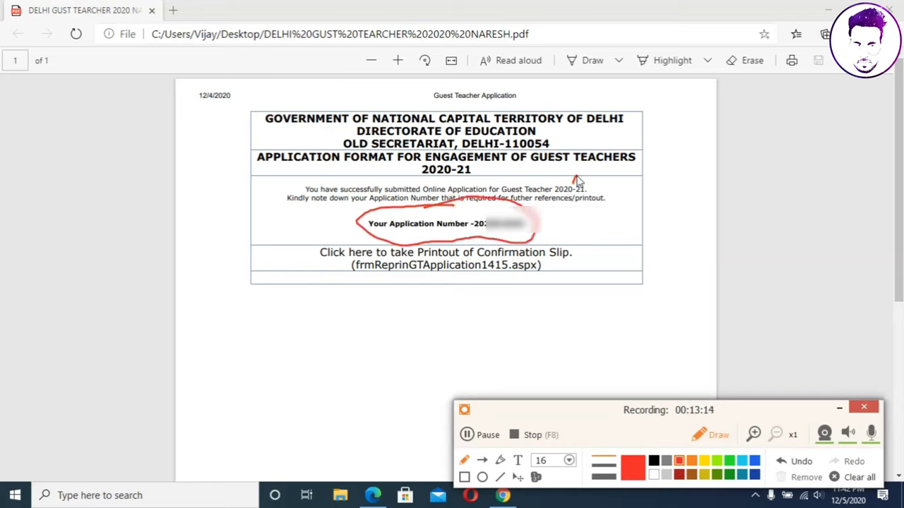
mouse_move(577, 181)
left_mouse_down()
mouse_move(554, 154)
mouse_move(733, 77)
left_mouse_up()
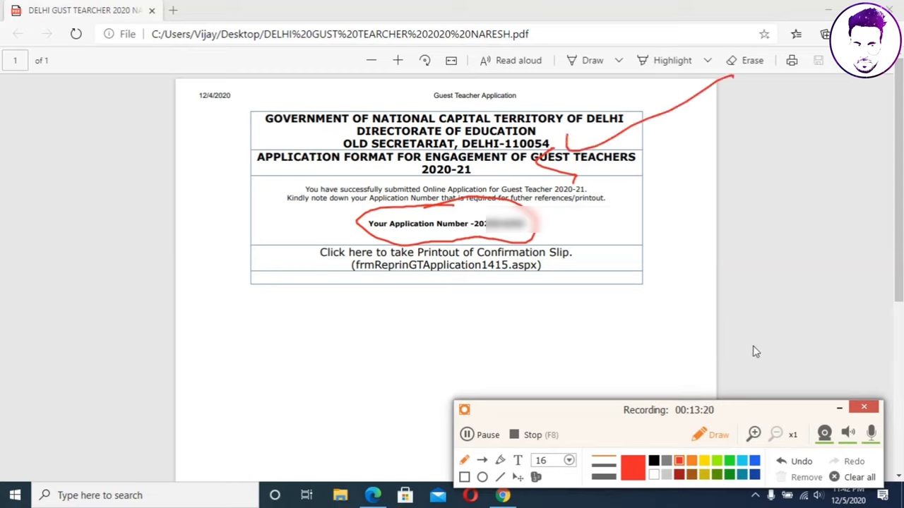
left_click(782, 463)
left_click(783, 463)
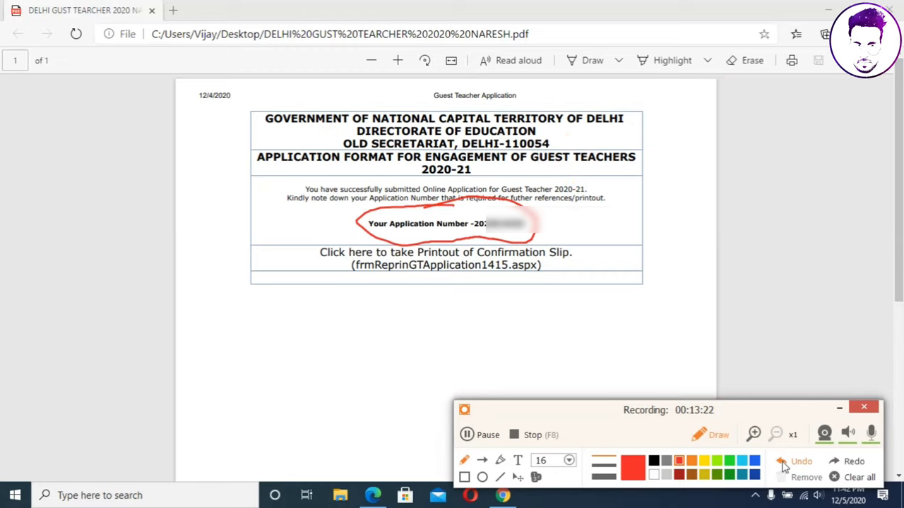
left_click(782, 464)
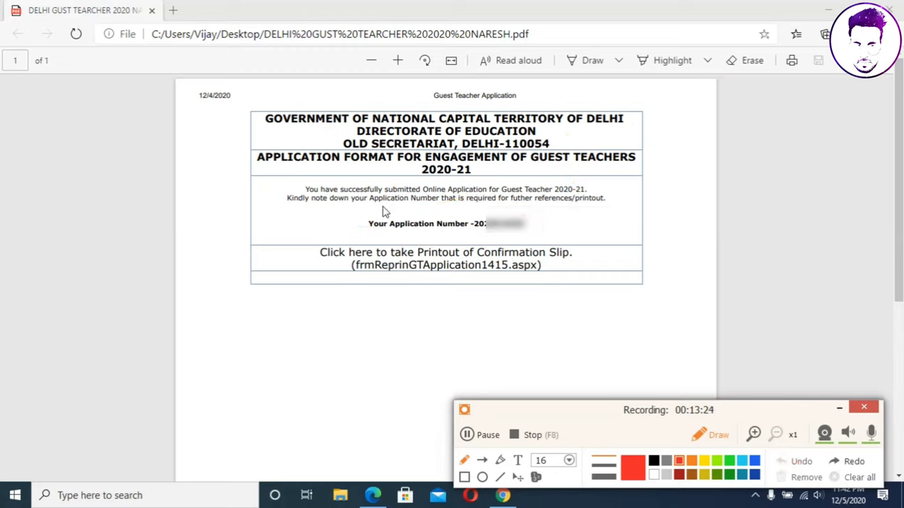
Step: Circle the successful-submission message in red, undo the marking and put the drawing tools away
mouse_move(326, 180)
left_mouse_down()
mouse_move(288, 196)
mouse_move(367, 212)
mouse_move(568, 212)
mouse_move(577, 185)
mouse_move(337, 182)
left_mouse_up()
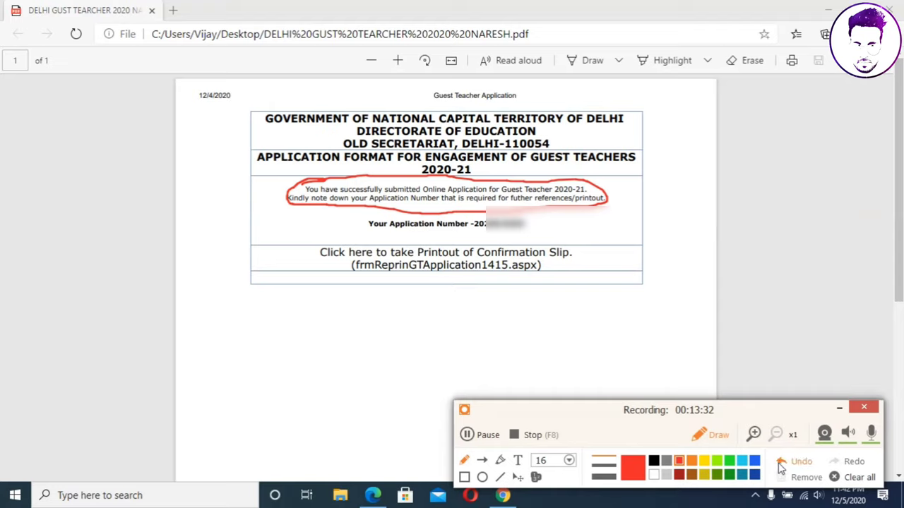
left_click(780, 464)
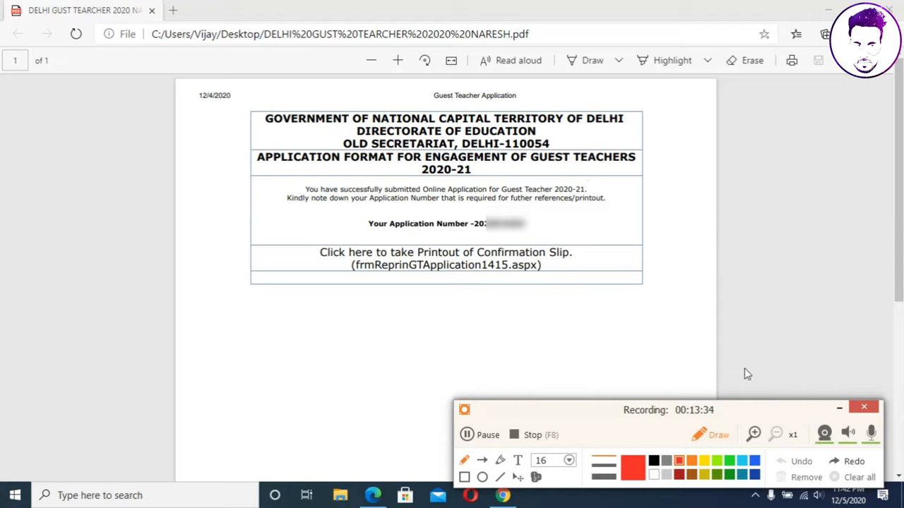
left_click(838, 408)
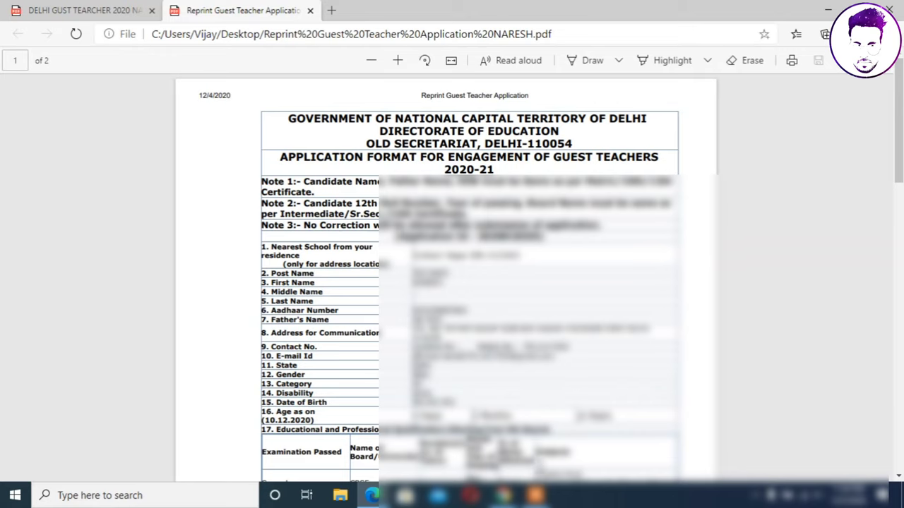
Step: Examine the notes, personal details and qualifications table in the Reprint Guest Teacher Application PDF
mouse_move(535, 494)
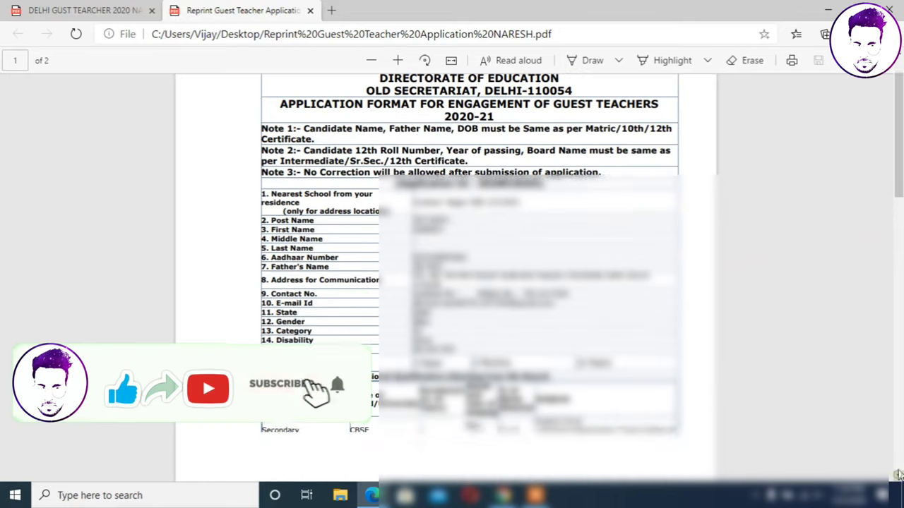
scroll(898, 477, "down", 1)
scroll(898, 460, "down", 5)
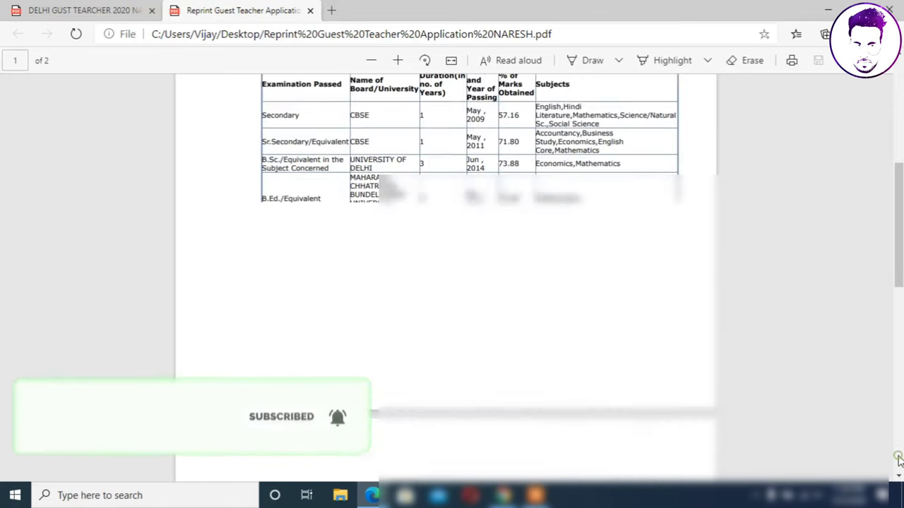